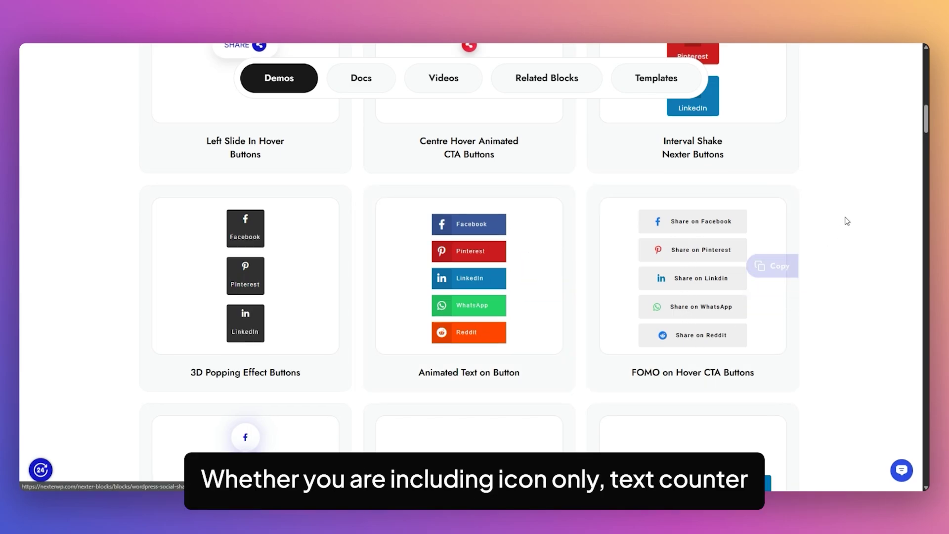
Browse the demo designs of the Social Sharing block on the Nexter Blocks website.
scroll(842, 218, down, 4)
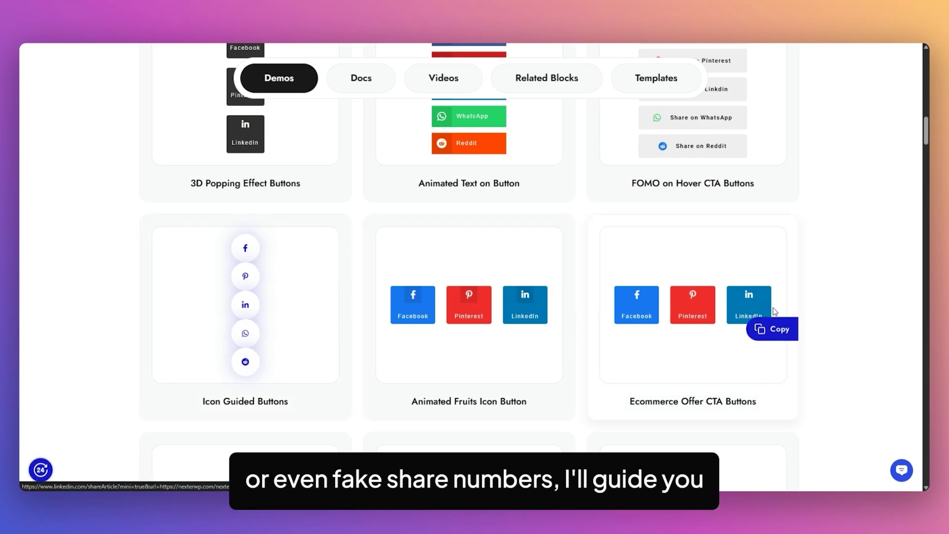
scroll(820, 263, down, 4)
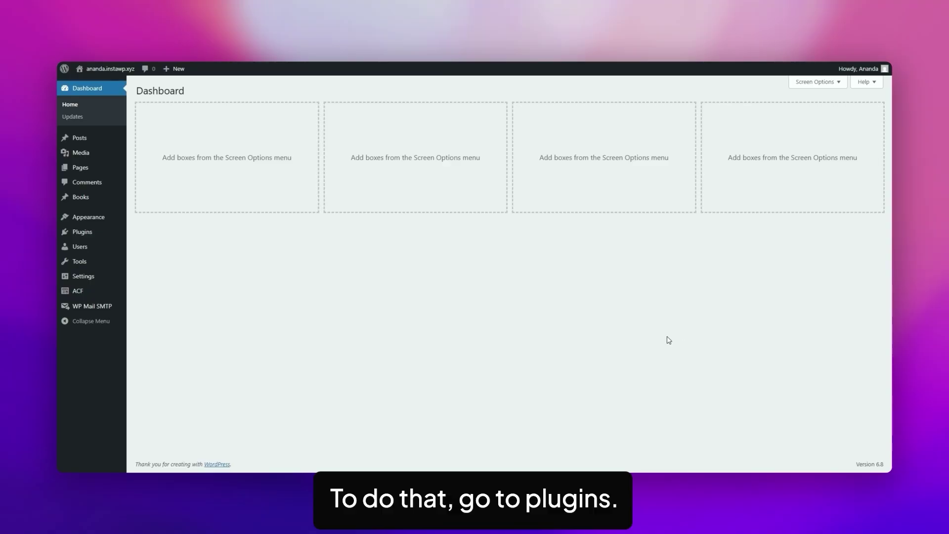
Find the Nexter Blocks plugin in the WordPress plugin directory by searching for "nexter blocks", and install and activate it.
mouse_move(74, 233)
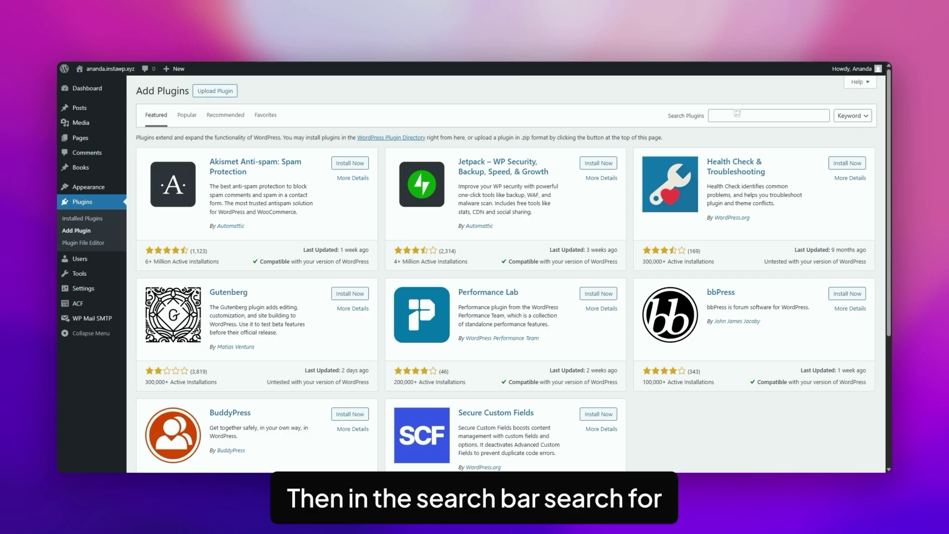
click(738, 116)
text(nexter blocks)
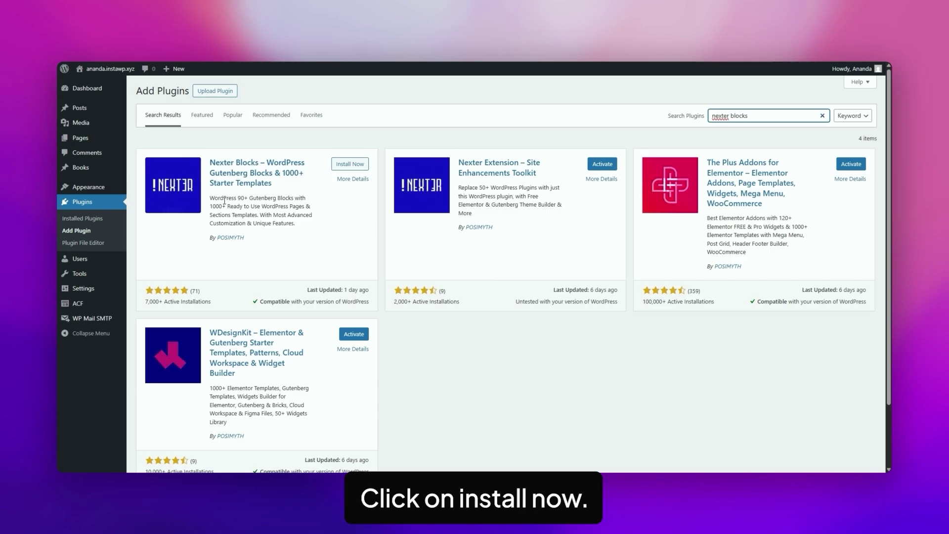
click(345, 163)
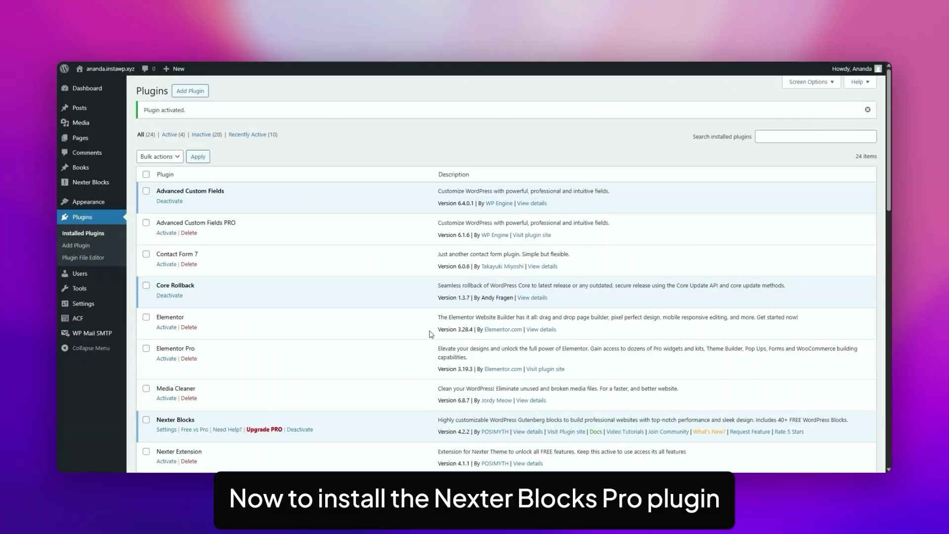
Review the free versus Pro feature comparison in the Nexter Blocks dashboard and follow its upgrade link.
mouse_move(97, 184)
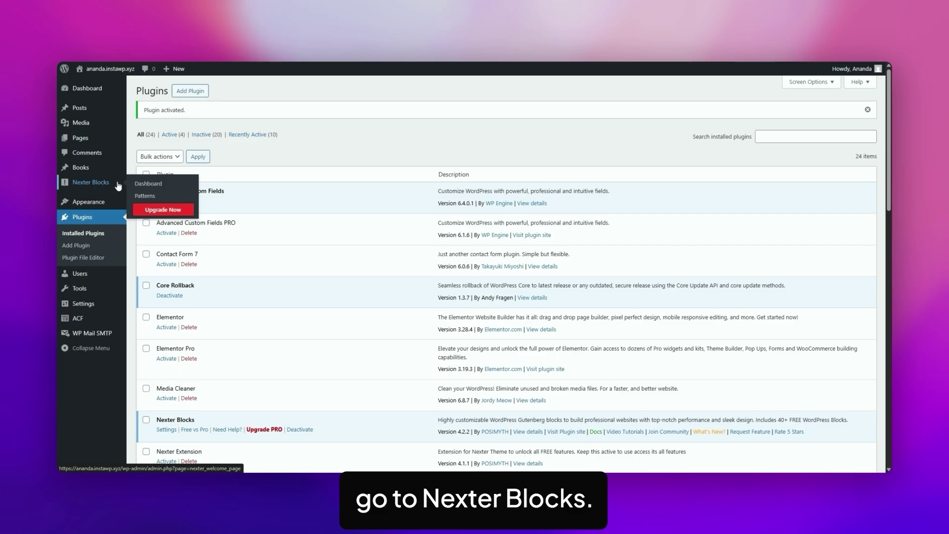
click(148, 184)
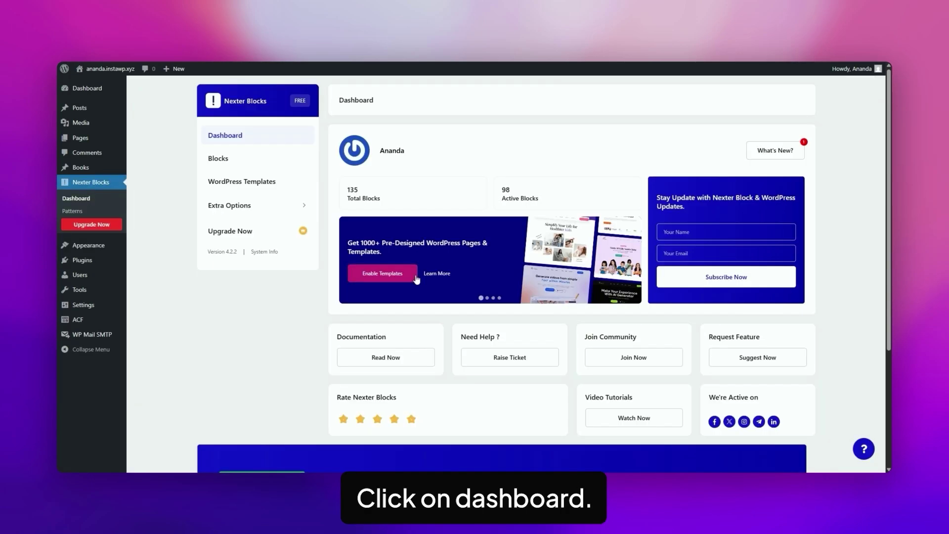
click(241, 231)
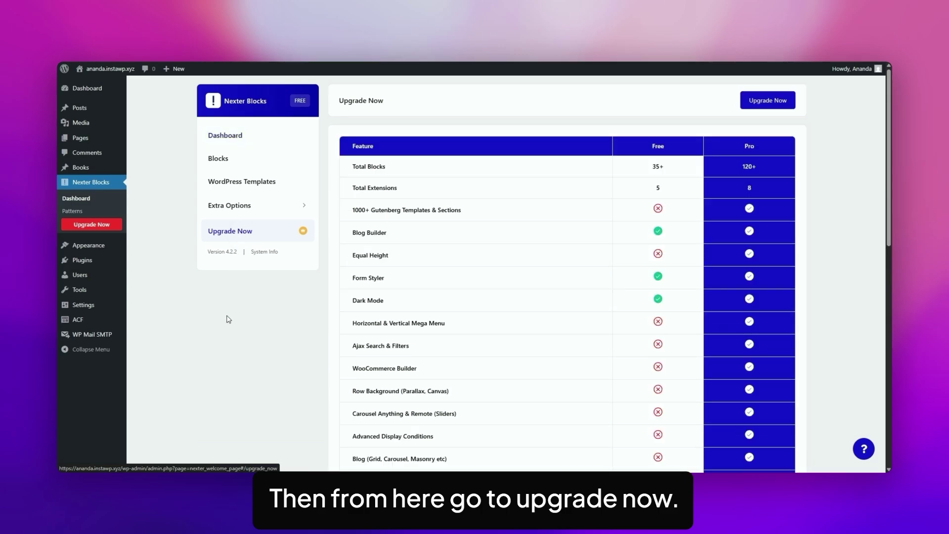
scroll(647, 239, down, 10)
scroll(672, 241, down, 1)
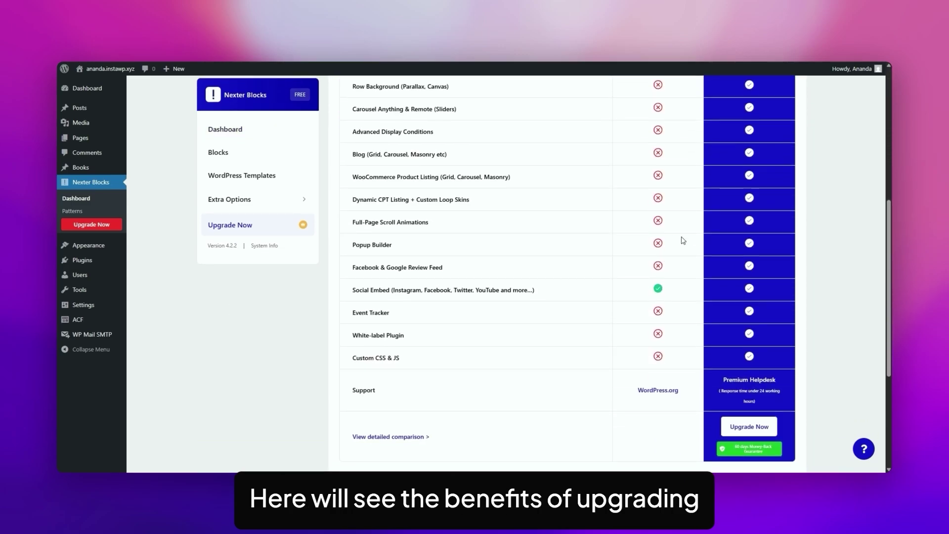
click(753, 427)
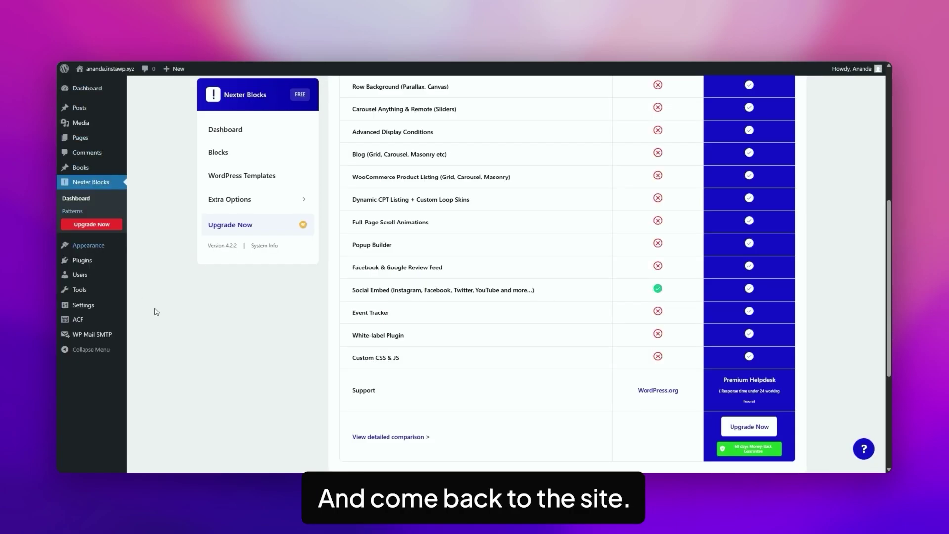
Upload the plugin file the-plus-addons-for-block-editor-pro-store-V4.2.1.zip, then install and activate it.
mouse_move(82, 260)
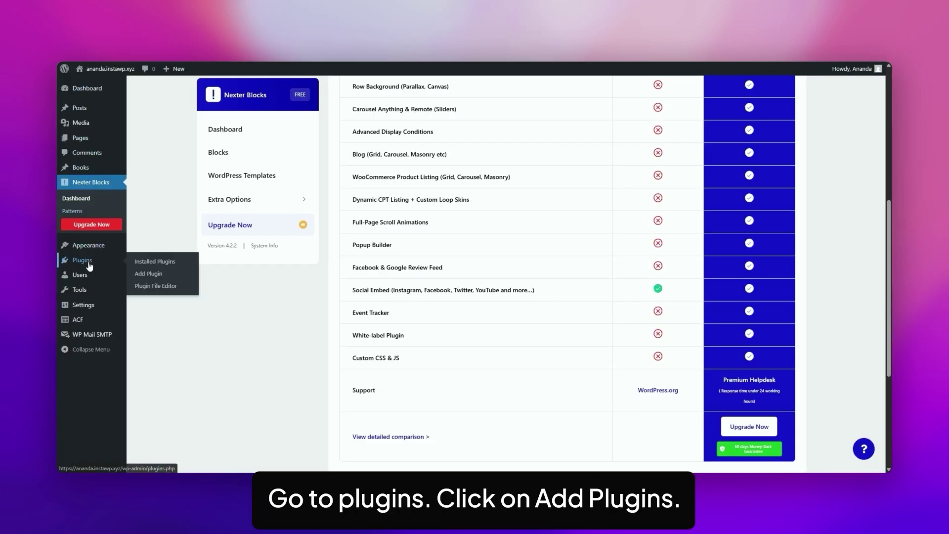
click(151, 274)
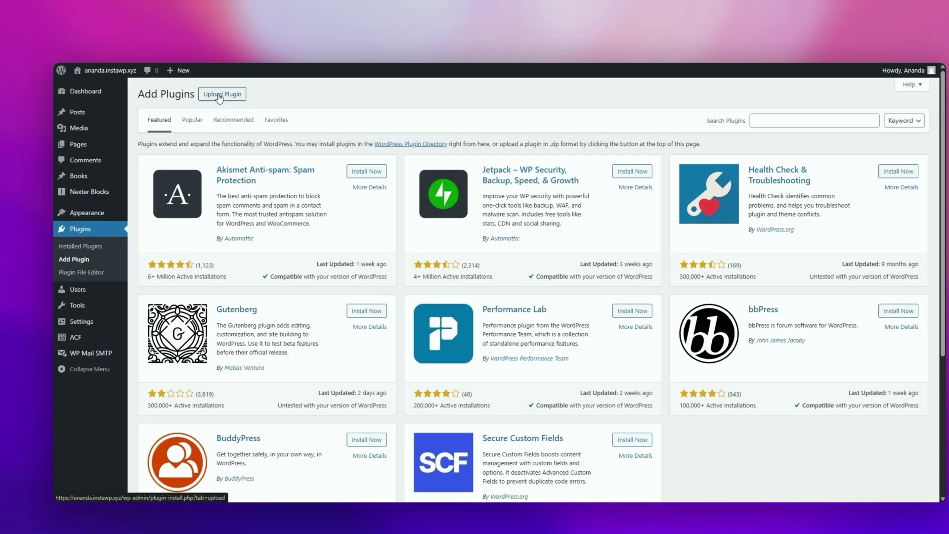
click(219, 94)
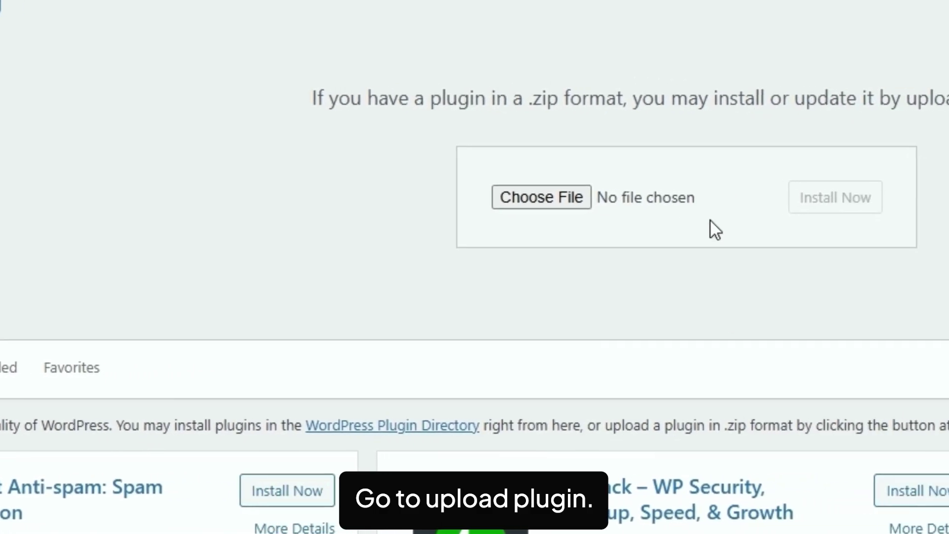
click(623, 198)
click(322, 118)
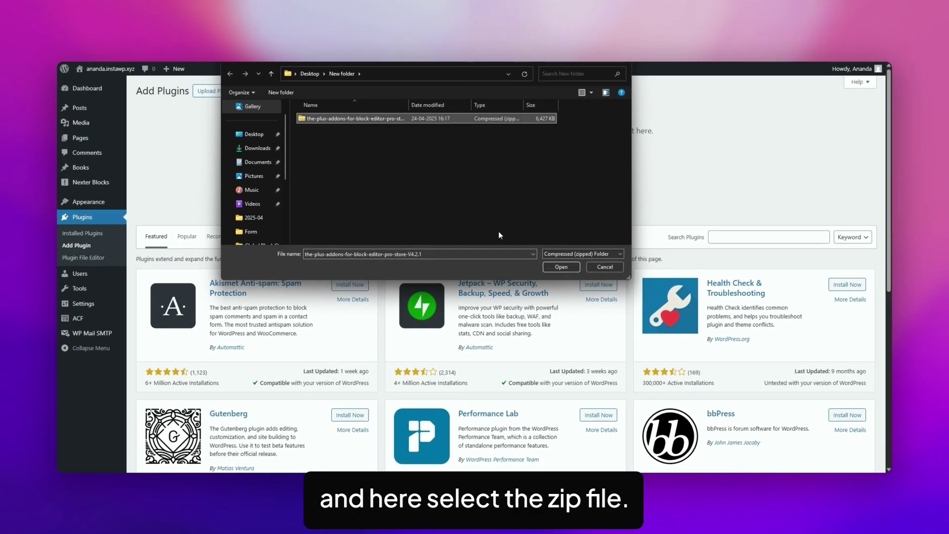
click(565, 269)
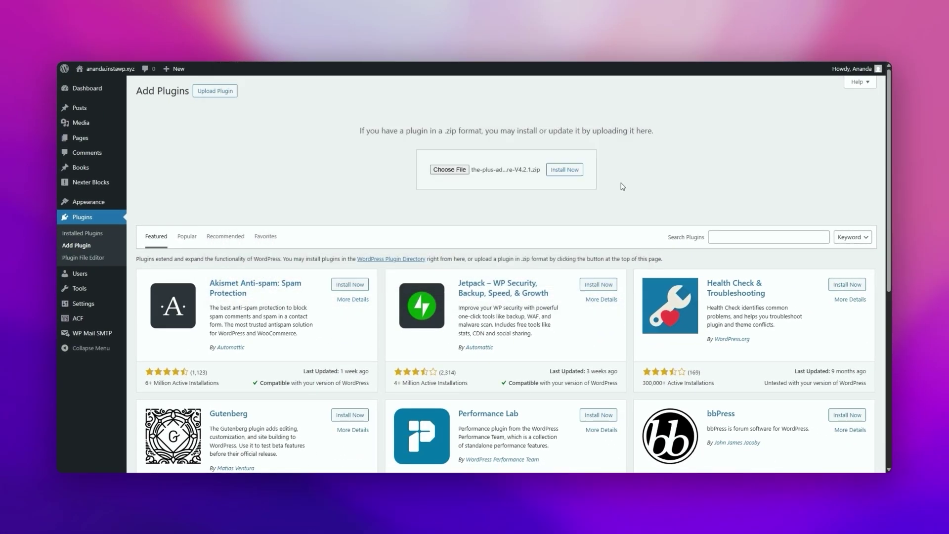
click(565, 170)
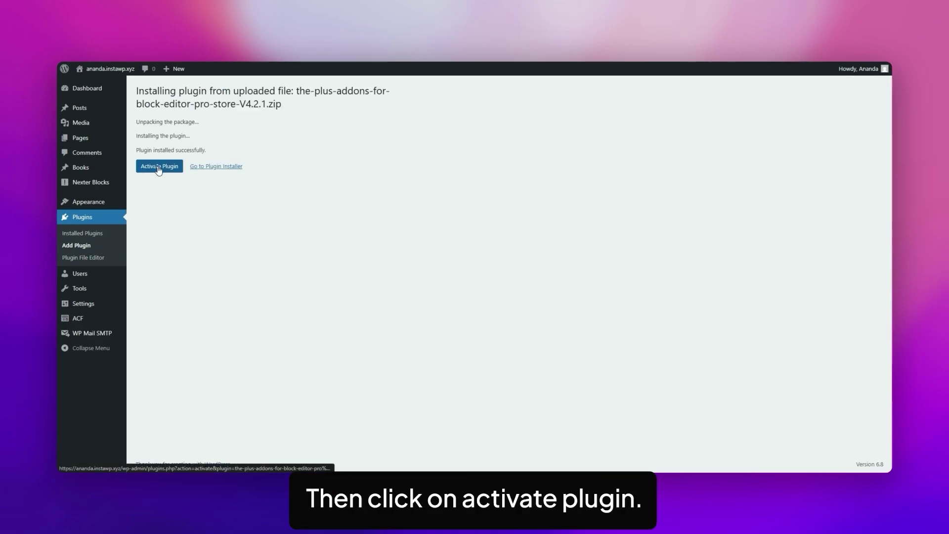
click(158, 167)
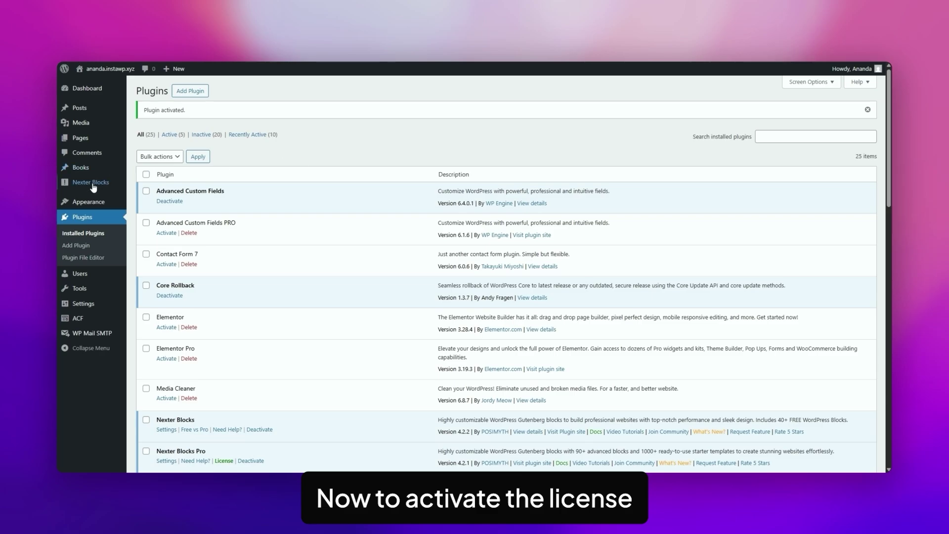
Open the Pro license activation page of Nexter Blocks.
mouse_move(93, 186)
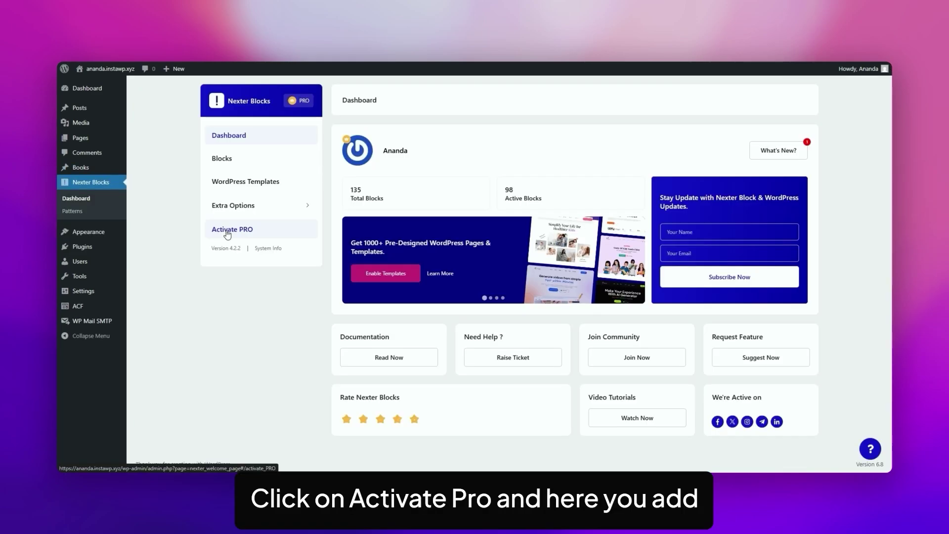
click(231, 229)
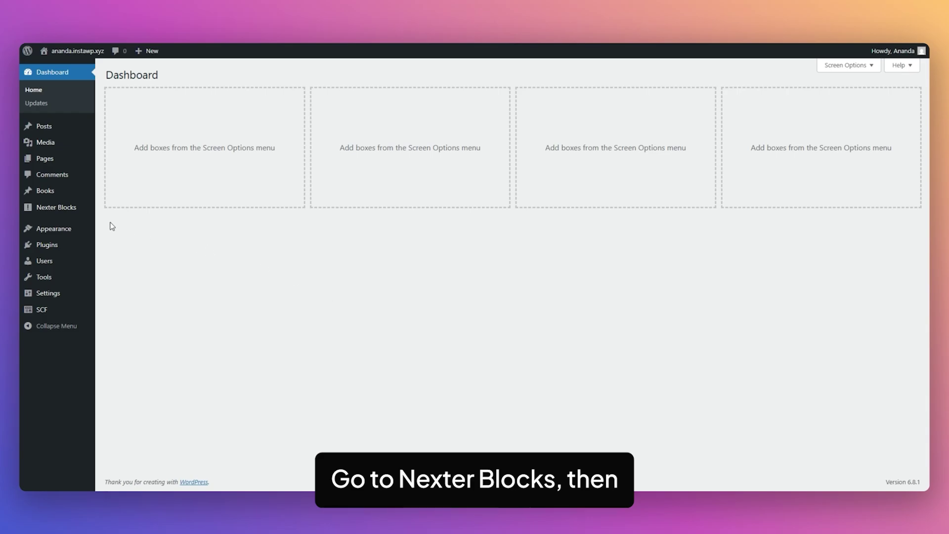
Search the Nexter Blocks block list for "social sharing", enable the Social Sharing block and save the settings.
click(67, 210)
click(223, 154)
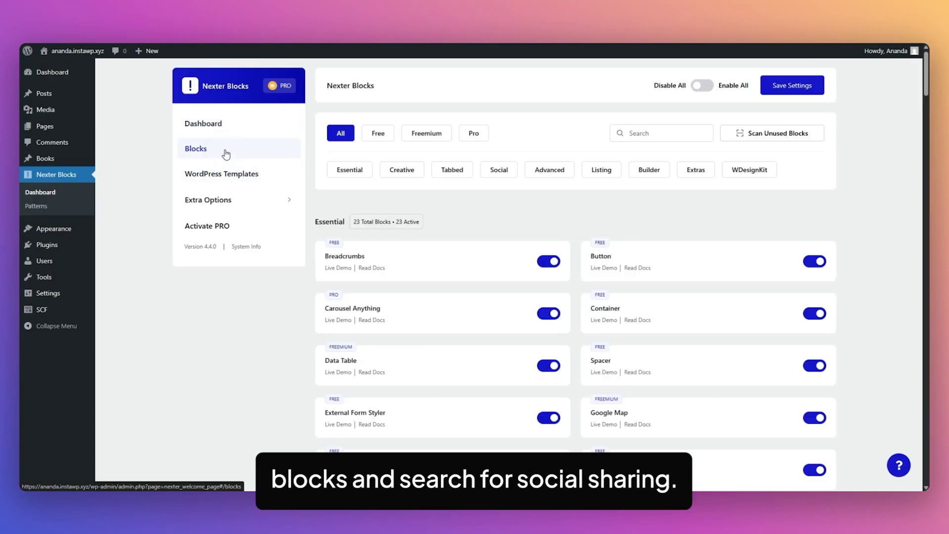
click(639, 132)
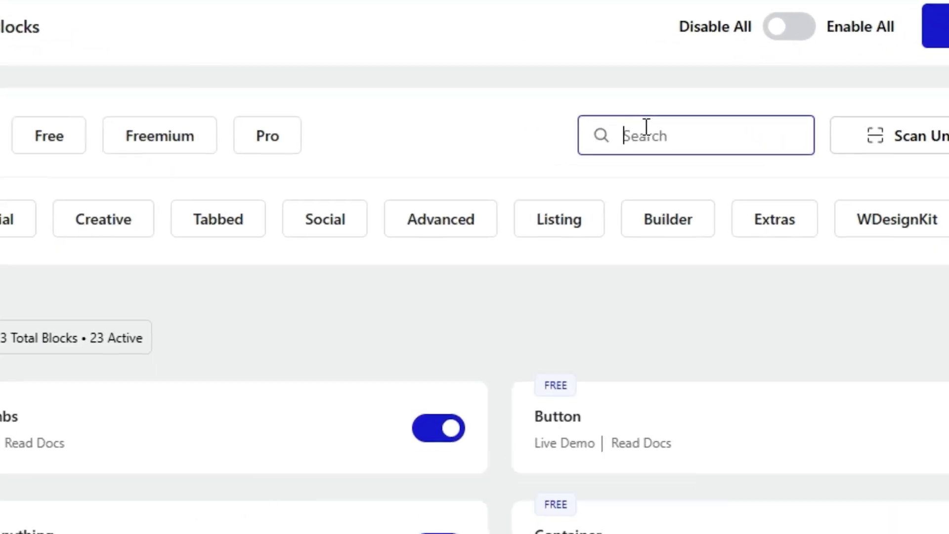
text(social sharing)
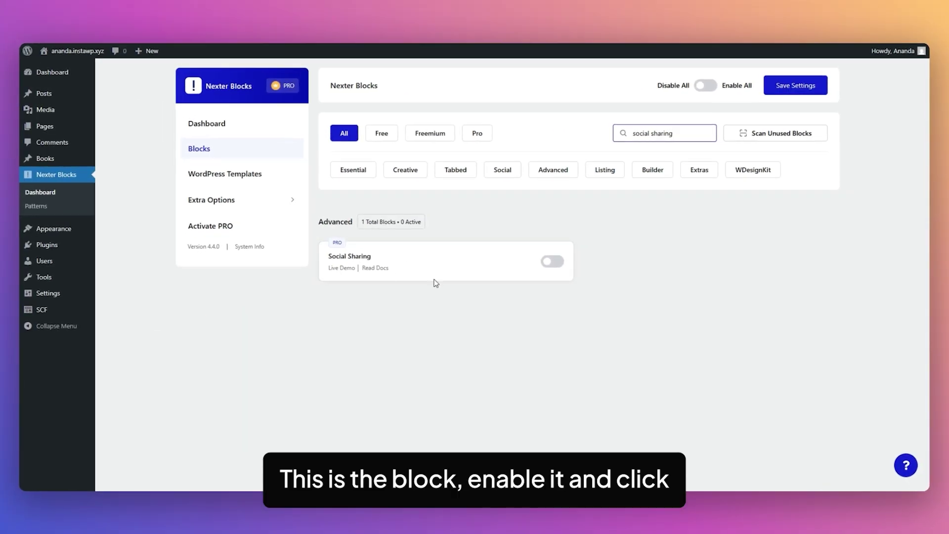
click(552, 261)
click(792, 89)
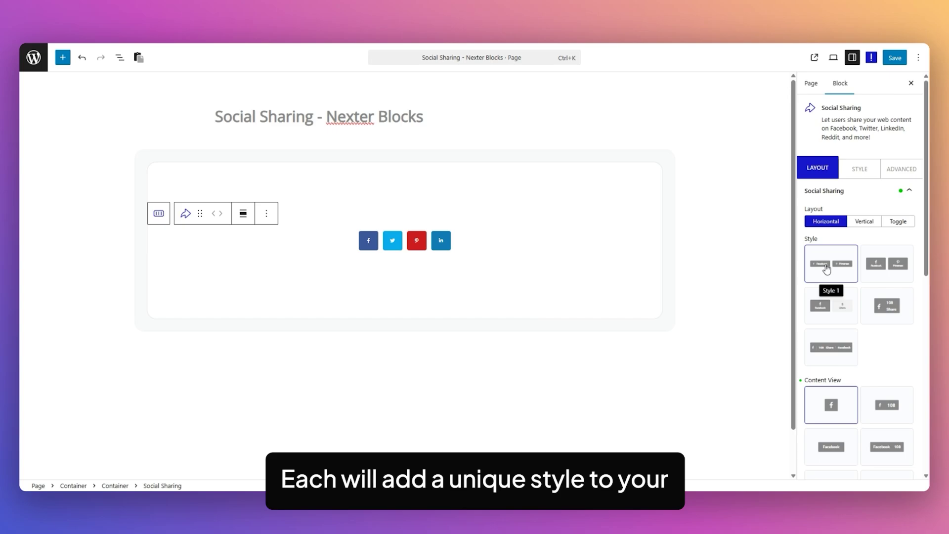
Try the content views of the horizontal Style 1 share buttons, ending on the one with icon, text and count.
scroll(890, 269, down, 2)
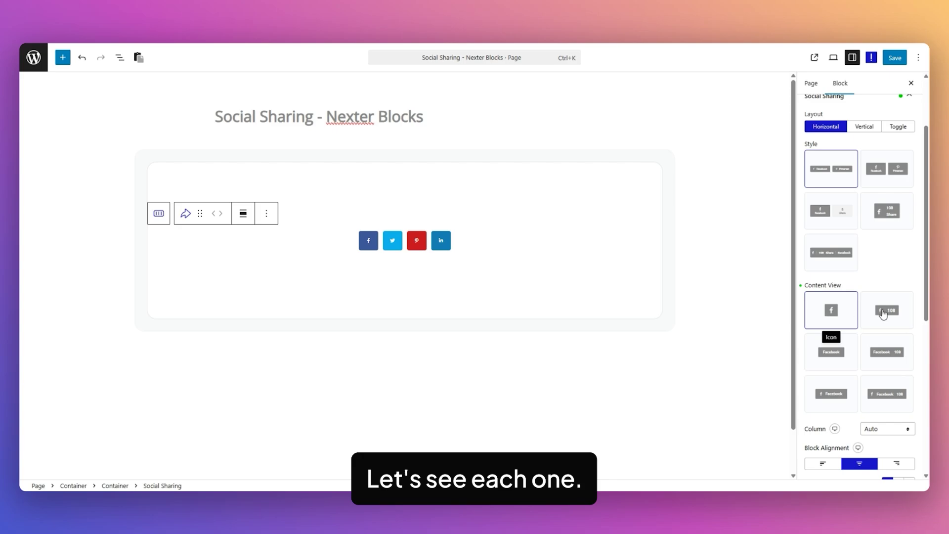
click(887, 311)
click(832, 352)
click(886, 353)
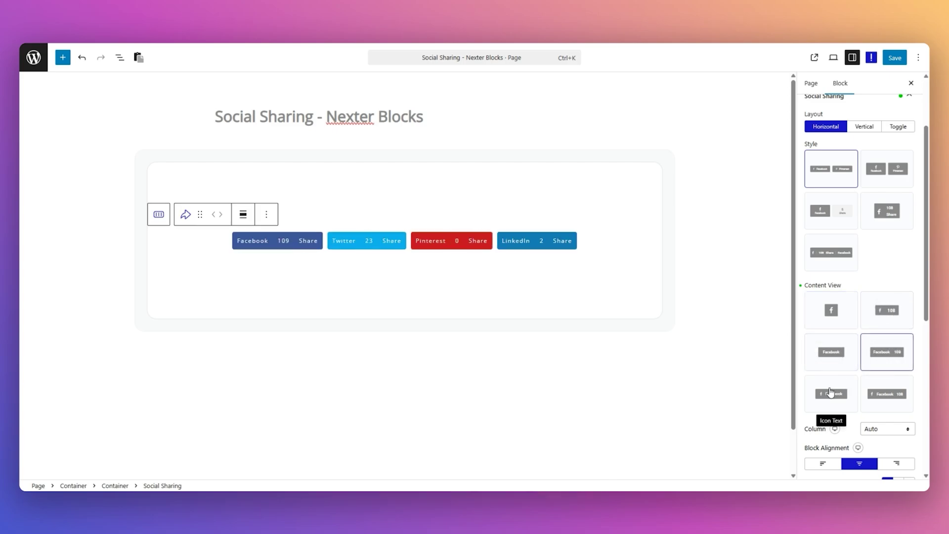
click(831, 393)
click(888, 394)
Switch the share buttons to the second style and try its content views, ending on icon only.
click(896, 184)
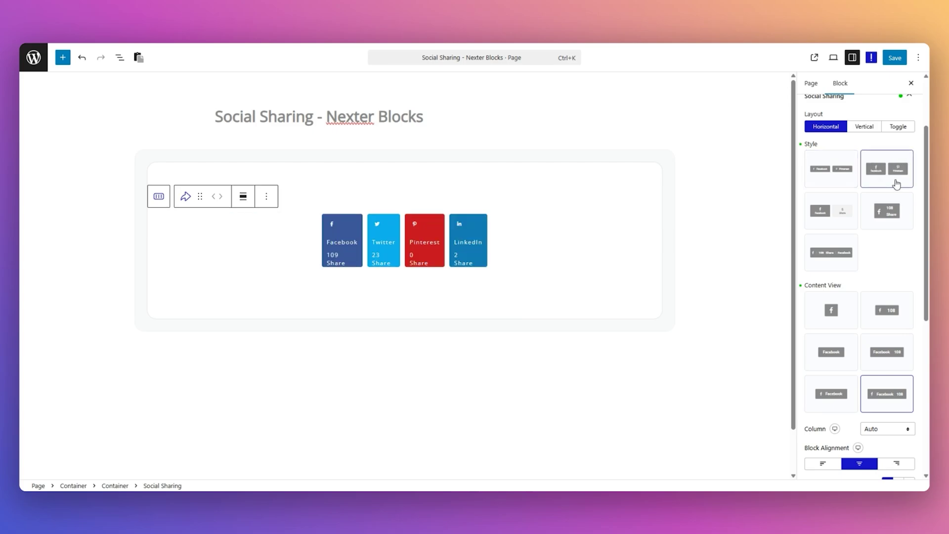
click(830, 393)
click(886, 352)
click(832, 352)
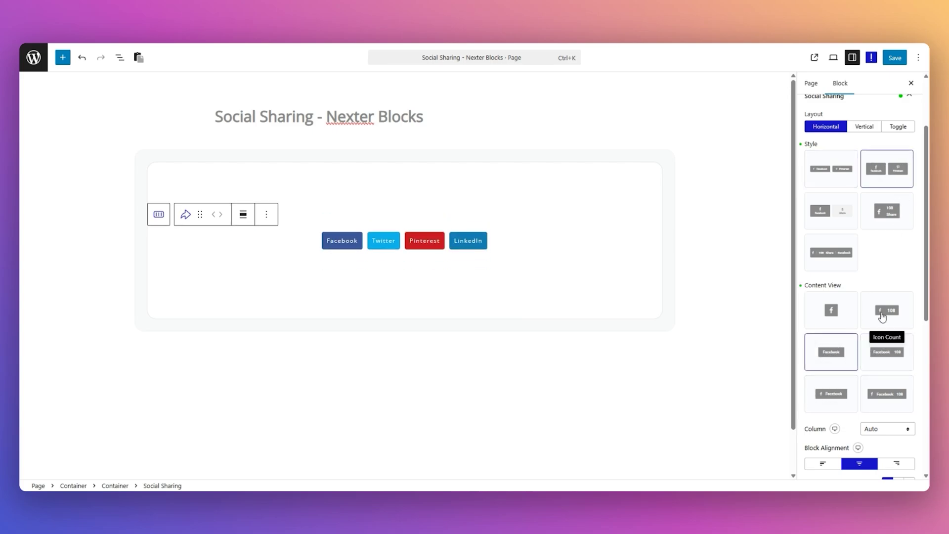
click(882, 317)
click(831, 310)
Switch the share buttons to the third style and try its content views, ending on icon, text and count.
click(831, 215)
click(880, 317)
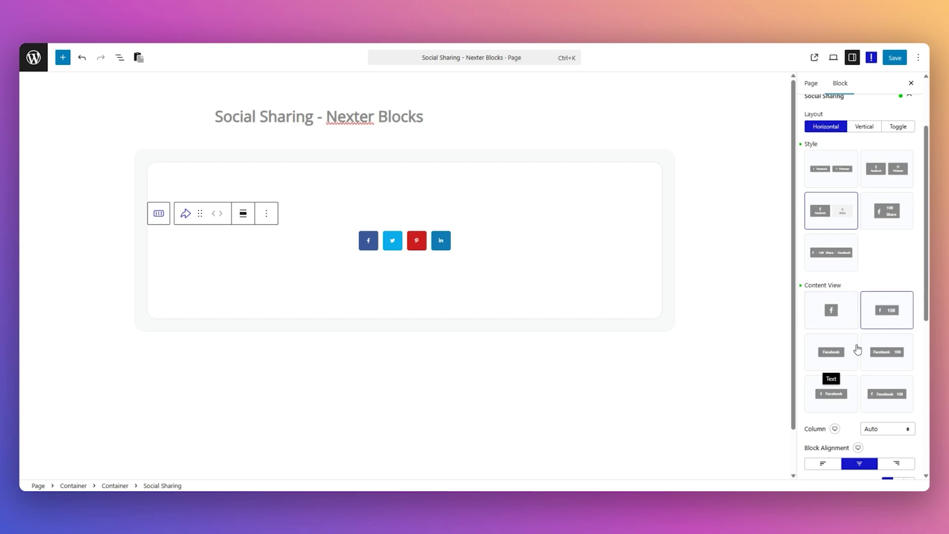
click(825, 352)
click(885, 355)
click(833, 395)
click(890, 395)
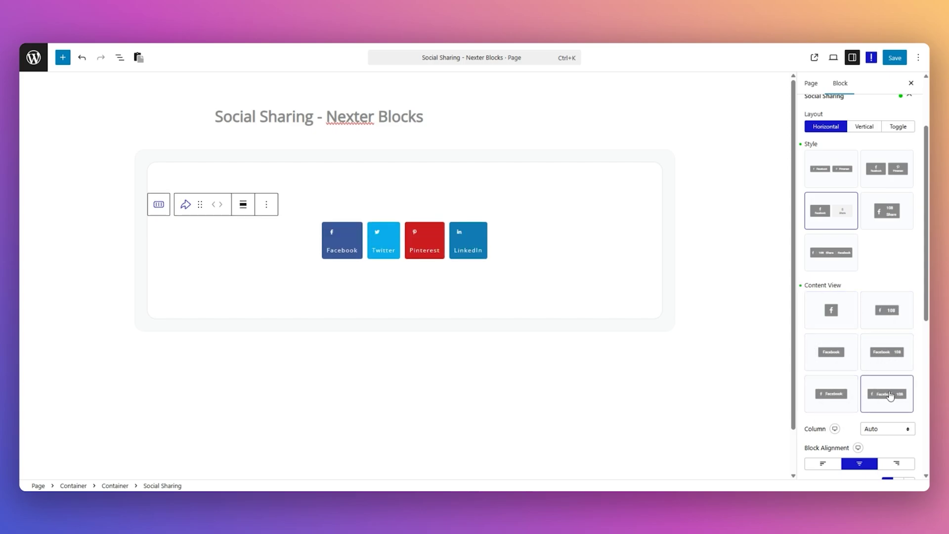
Try the fourth and fifth share button styles and return to Style 1.
click(887, 212)
click(831, 253)
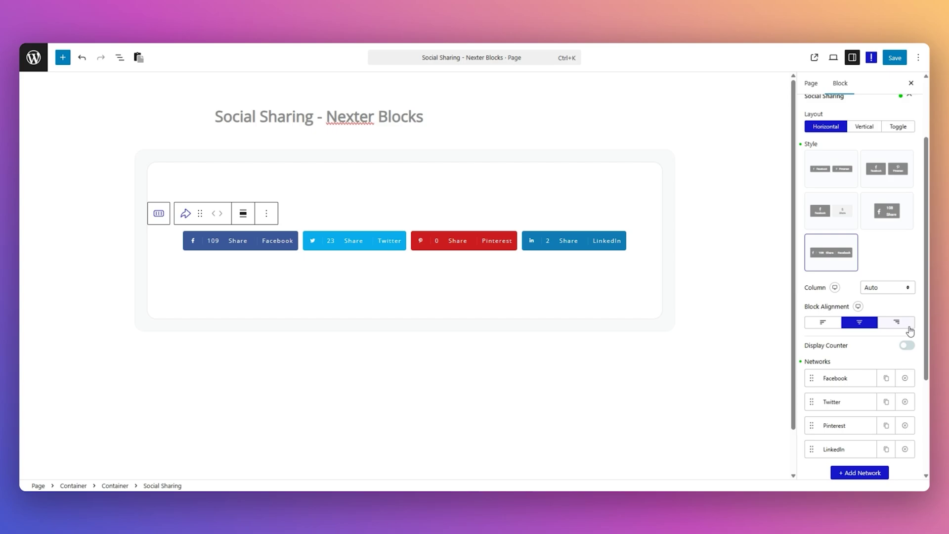
click(826, 178)
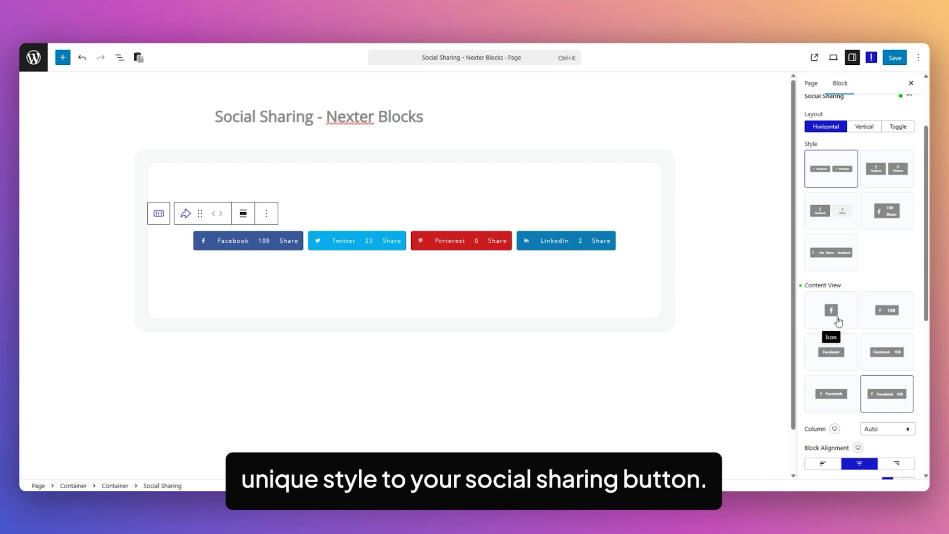
Try a 3-column arrangement for the share buttons and return the column setting to Auto.
scroll(815, 342, down, 2)
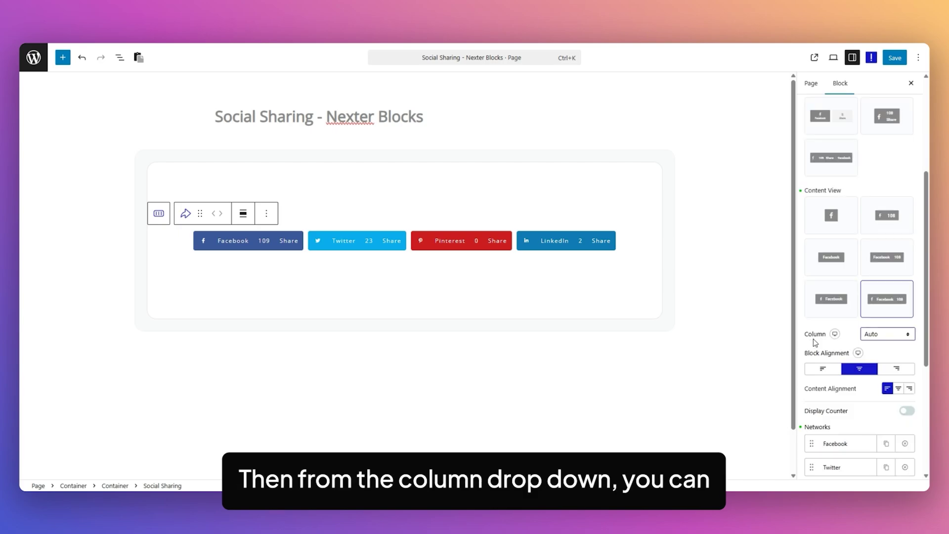
click(891, 341)
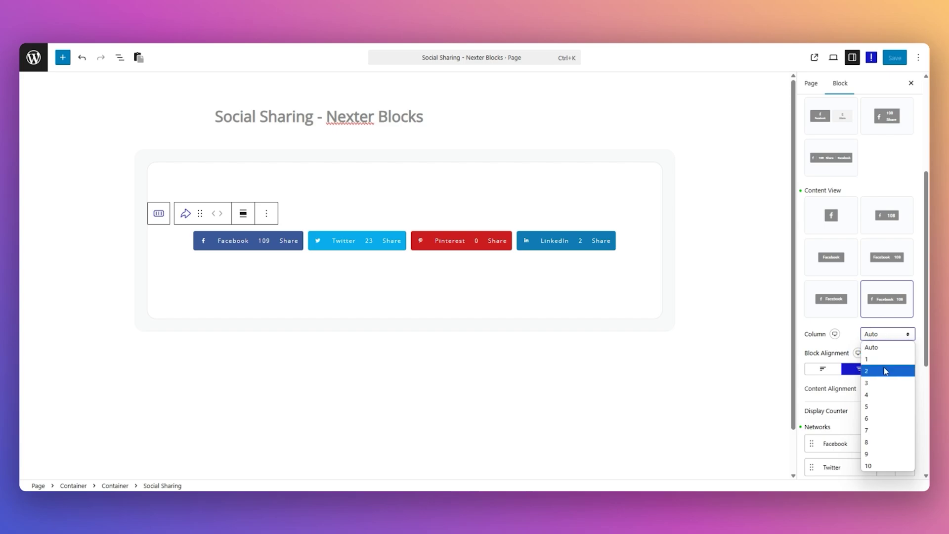
click(885, 388)
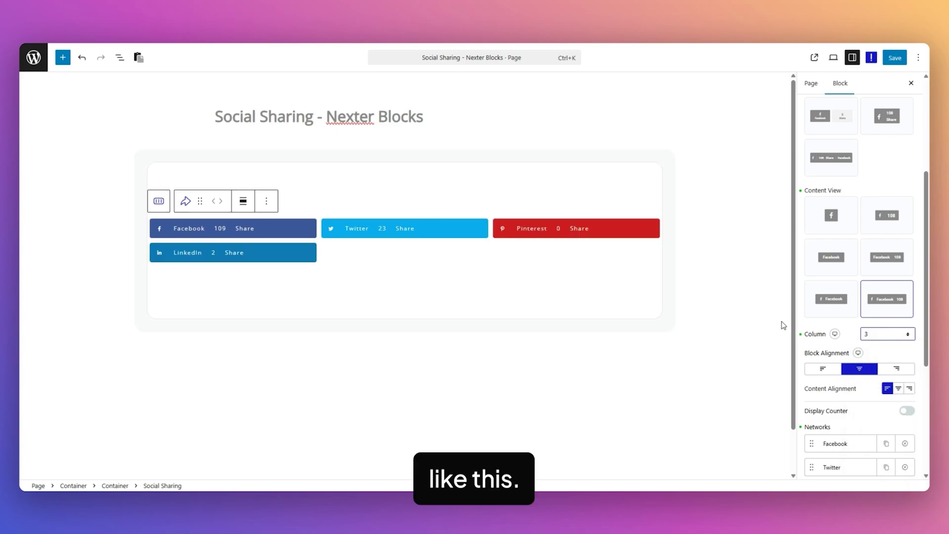
click(887, 334)
click(873, 347)
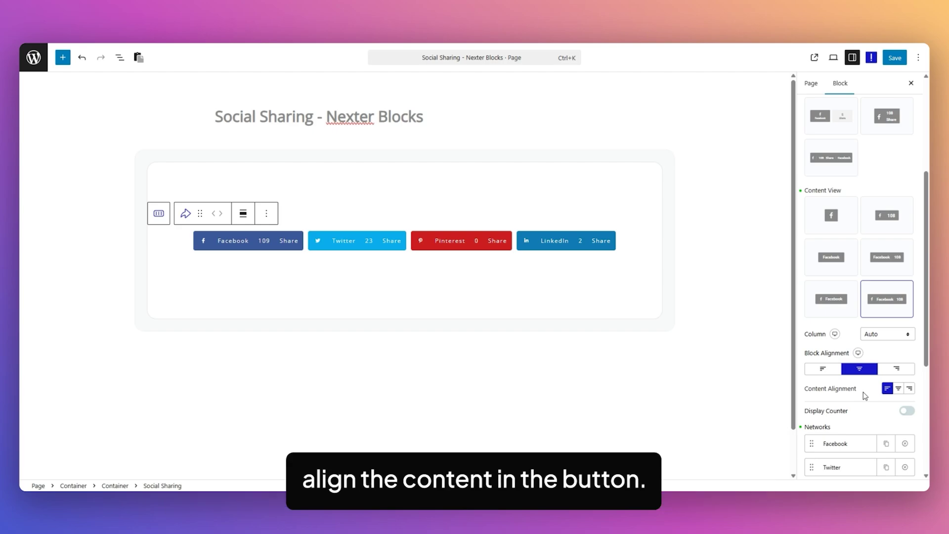
Switch the share buttons to the vertical layout and try the icon-only content view with the second style.
scroll(865, 395, up, 3)
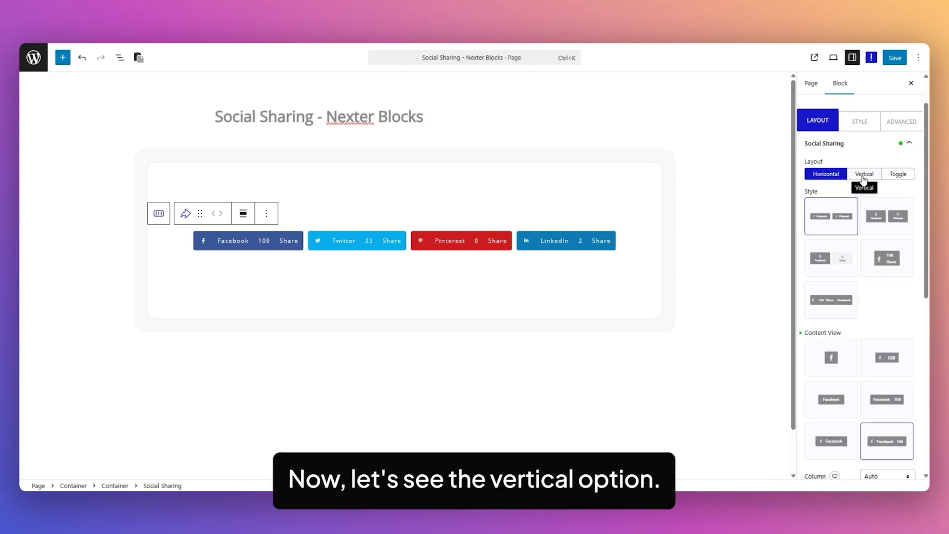
click(864, 175)
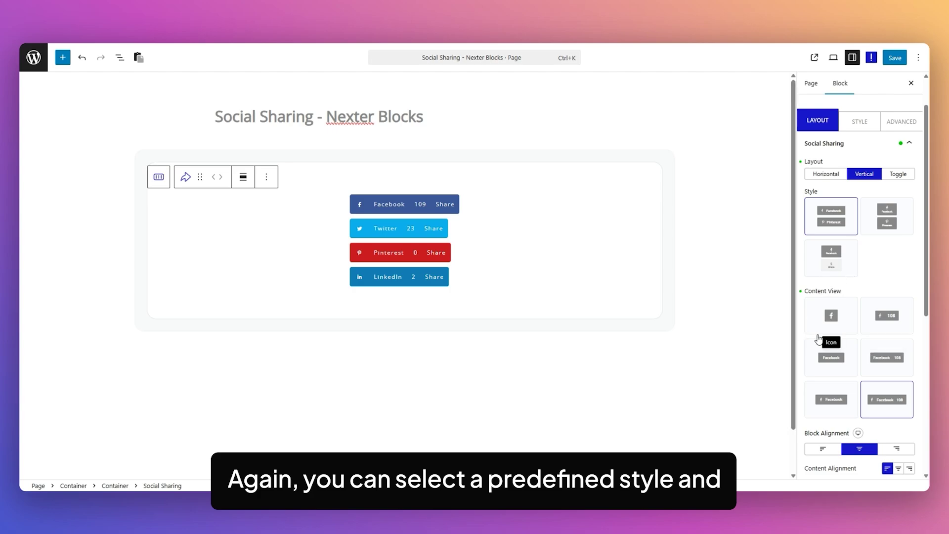
click(835, 327)
scroll(840, 307, down, 4)
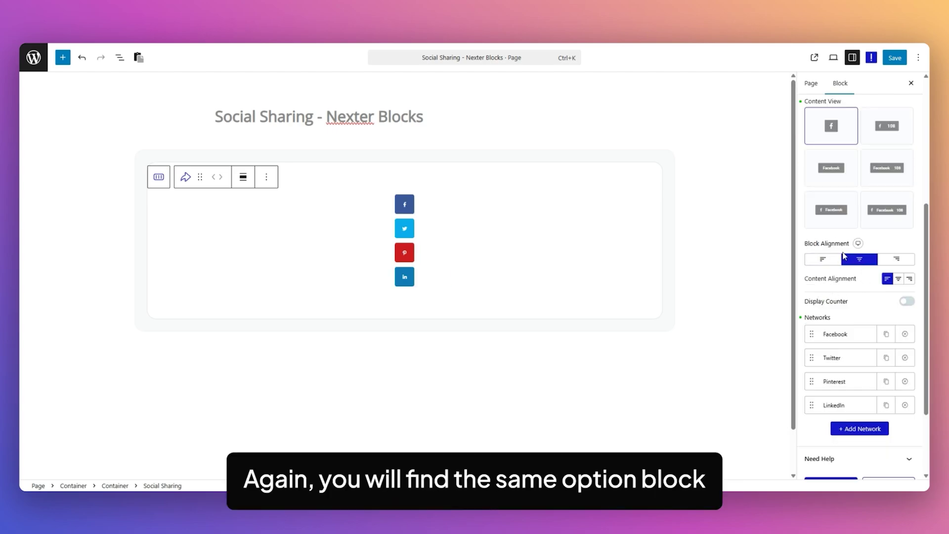
scroll(910, 265, up, 5)
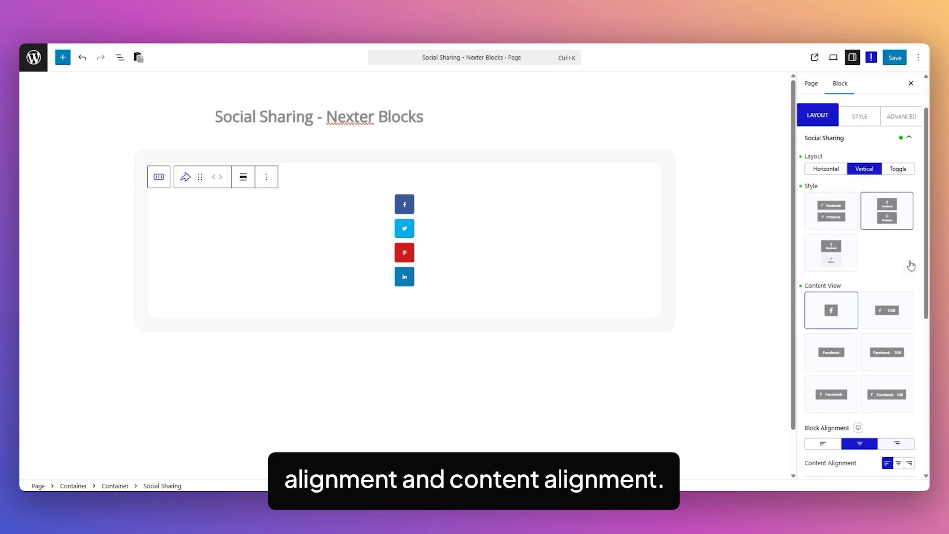
Switch the sharing block to the toggle layout, apply Style 2 and view the Font Awesome choices for the toggle icon.
click(901, 222)
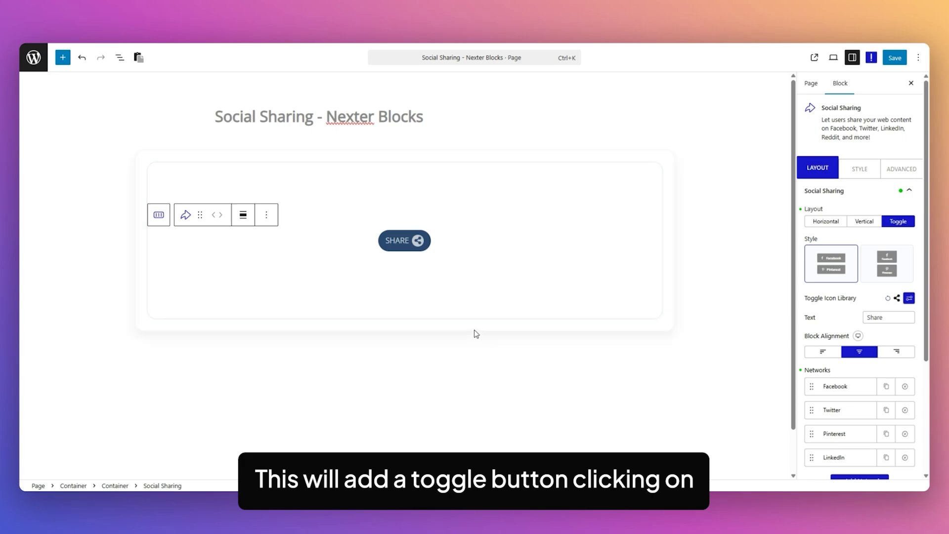
click(418, 242)
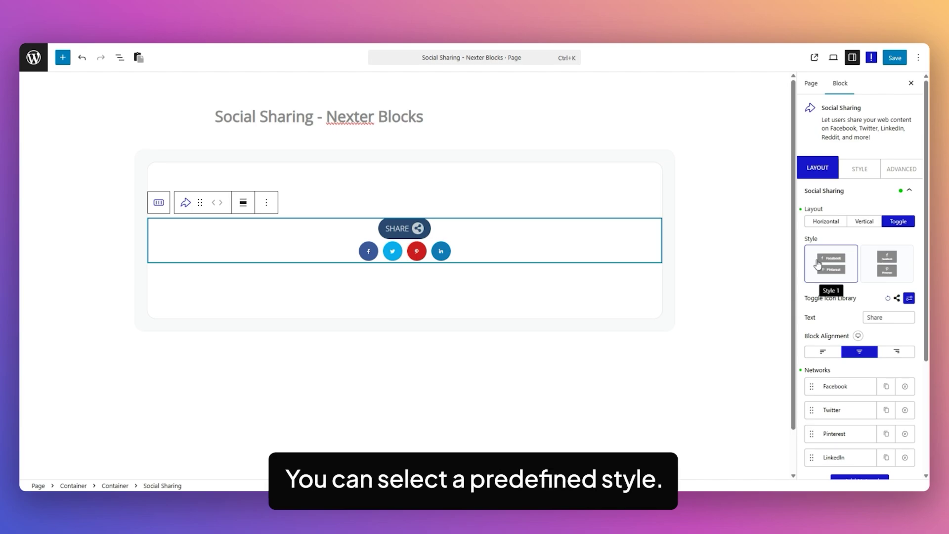
click(889, 265)
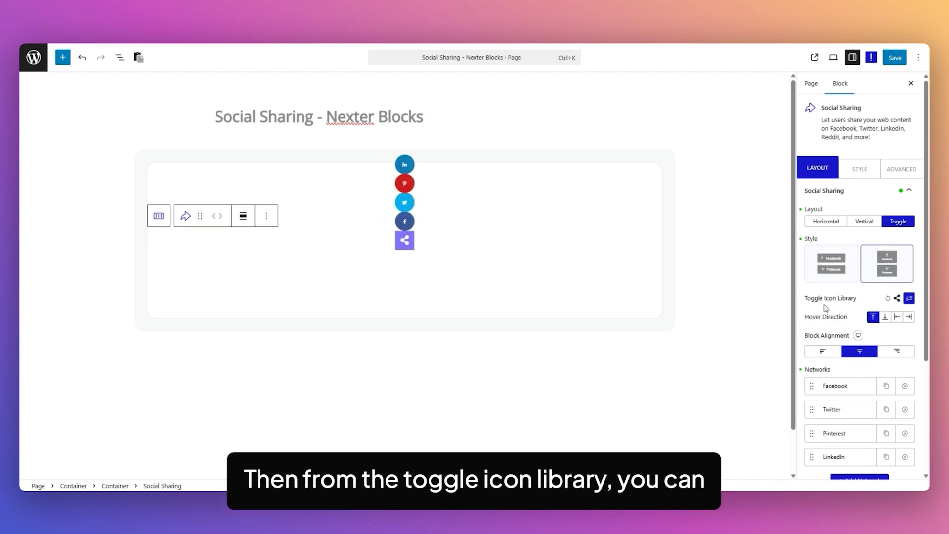
click(908, 299)
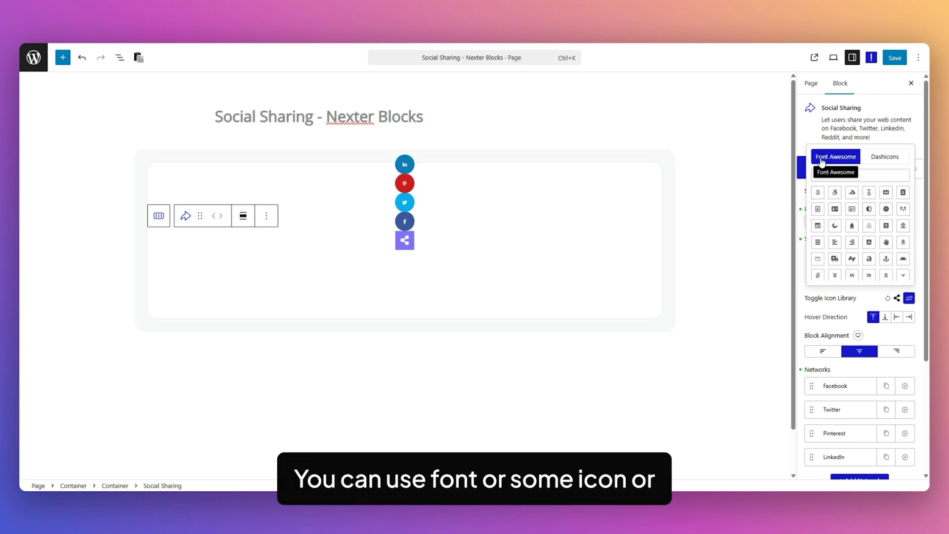
click(877, 304)
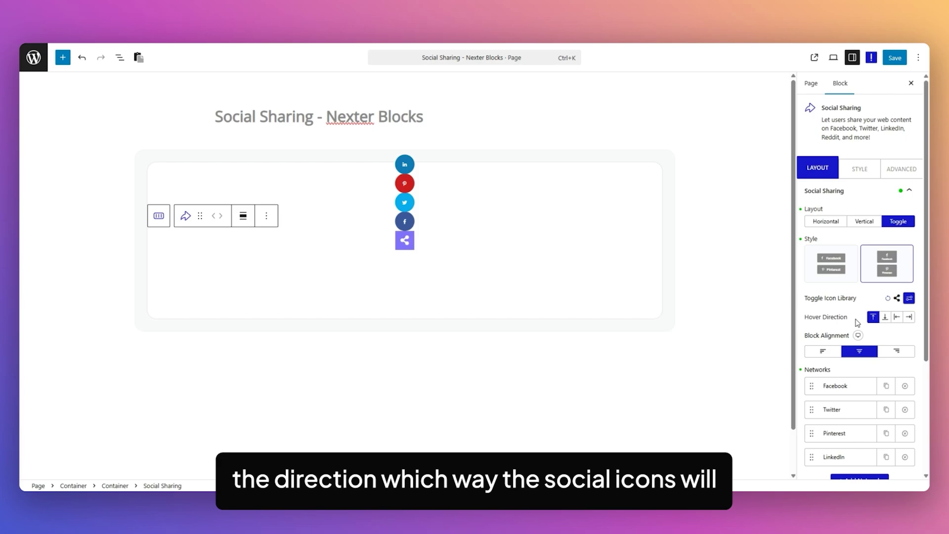
Return the share buttons to the horizontal layout and try the display counter with its total share value.
click(826, 221)
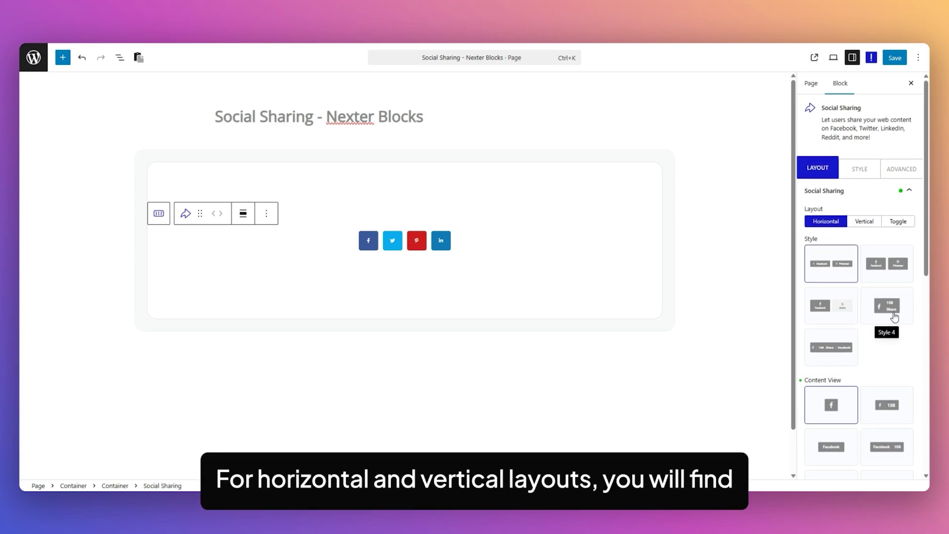
scroll(889, 317, down, 6)
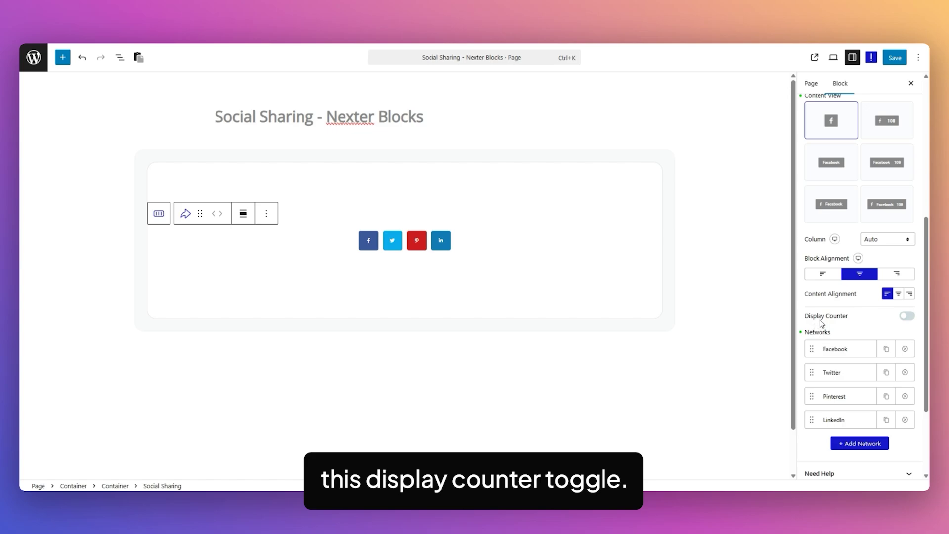
click(909, 316)
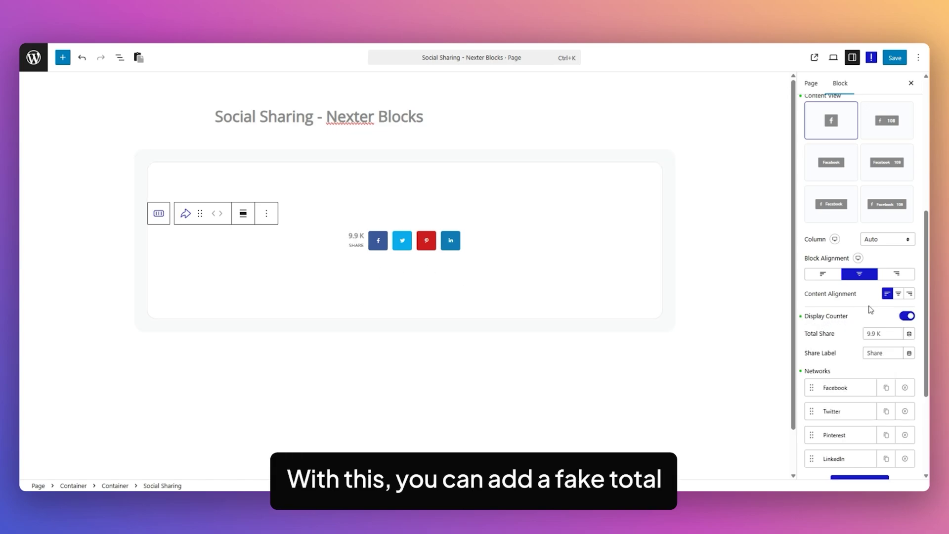
drag(890, 332, 860, 338)
click(809, 347)
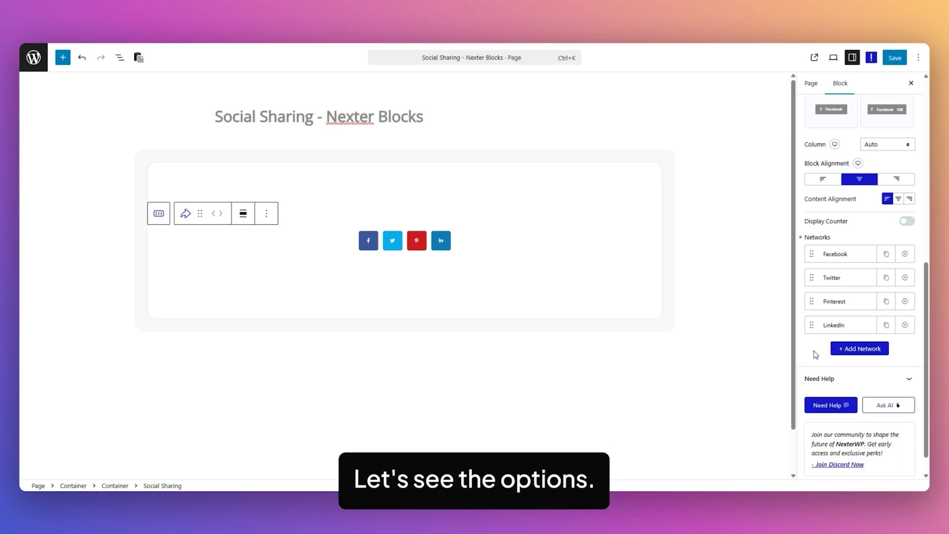
Expand the Facebook network's settings and change the share buttons' content view to text and count.
click(840, 254)
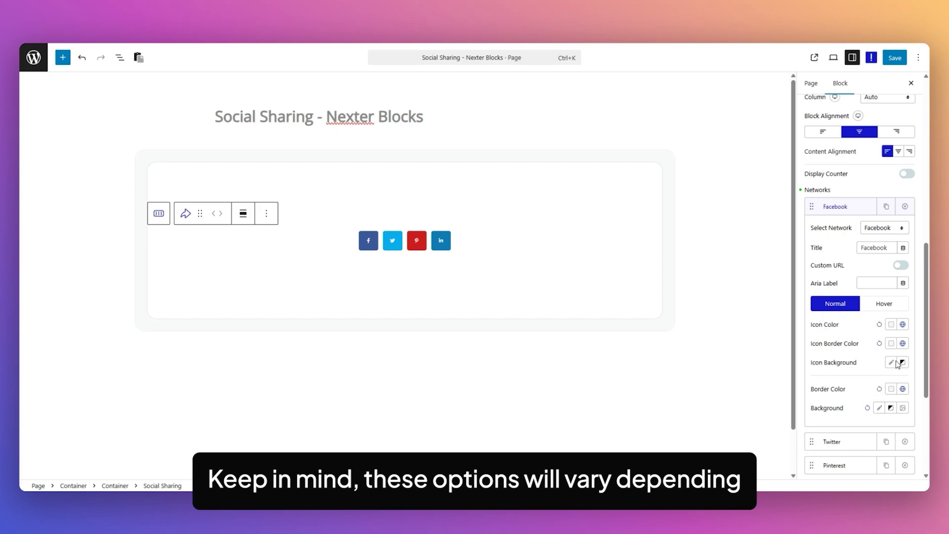
scroll(886, 318, up, 4)
scroll(892, 233, down, 2)
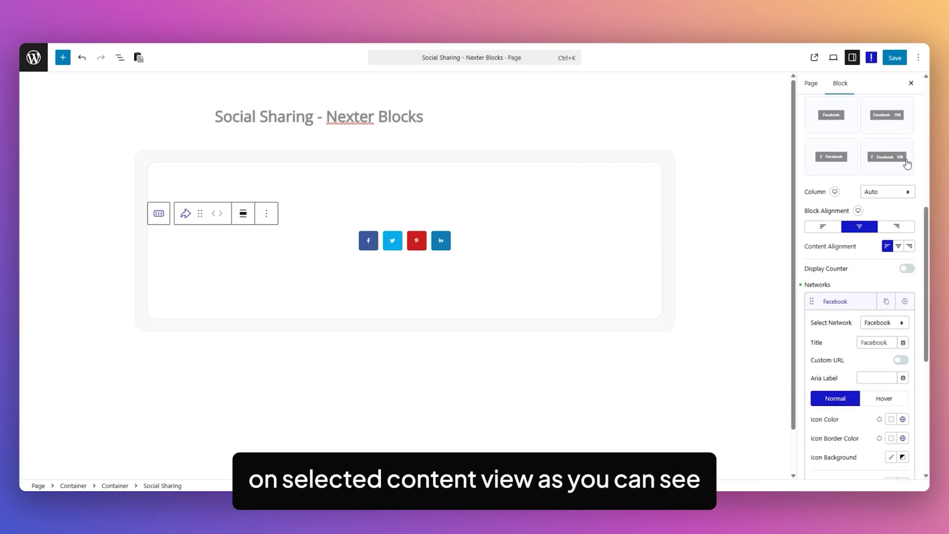
scroll(898, 165, up, 2)
click(883, 207)
scroll(859, 193, down, 4)
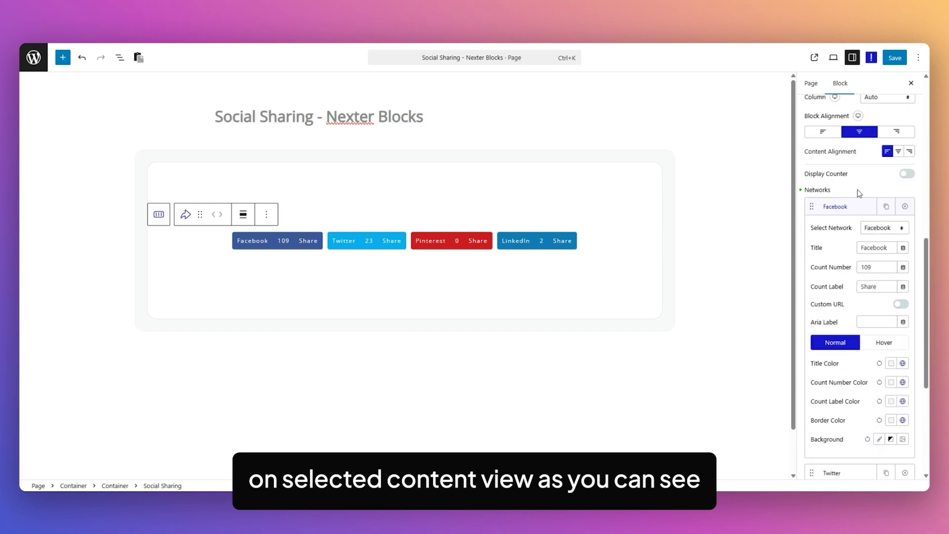
Examine the Facebook button's available social networks and its count number and count label settings.
click(897, 230)
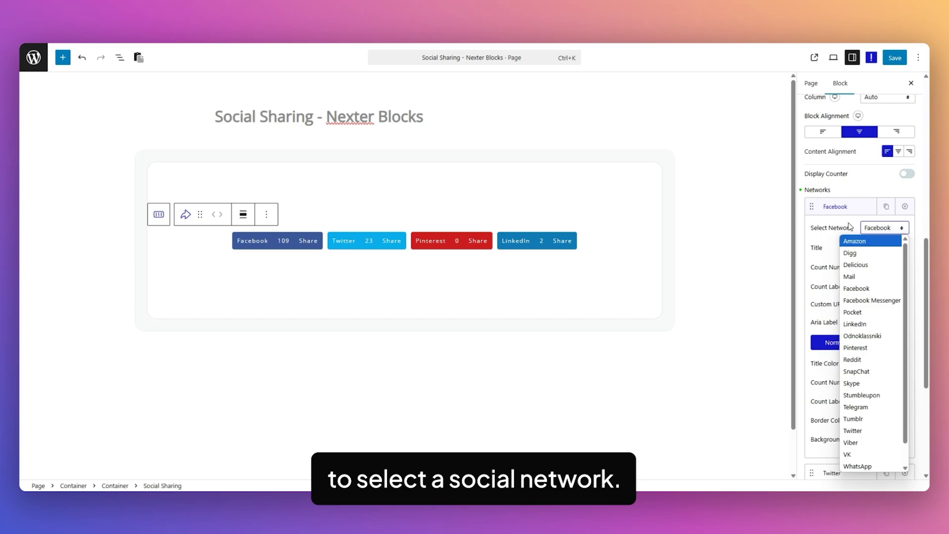
click(817, 256)
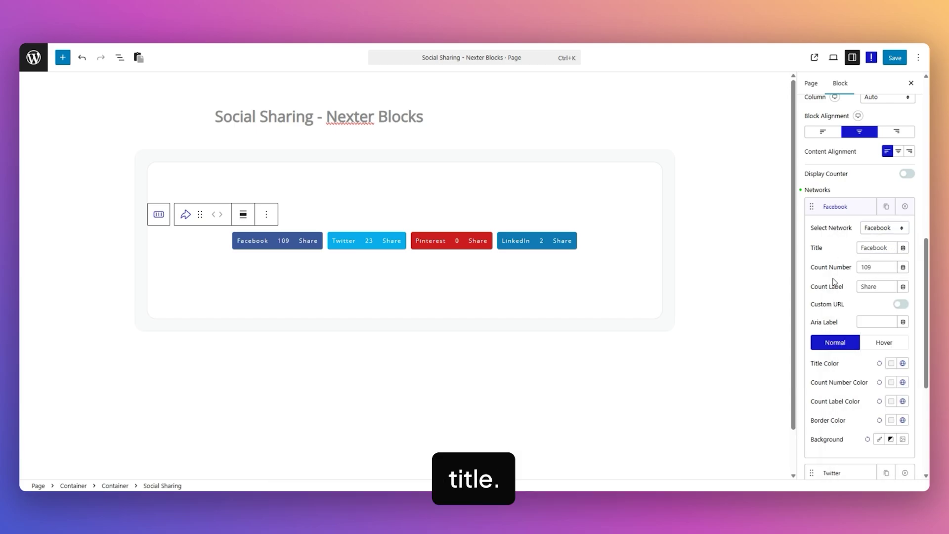
scroll(893, 253, up, 5)
scroll(877, 237, down, 5)
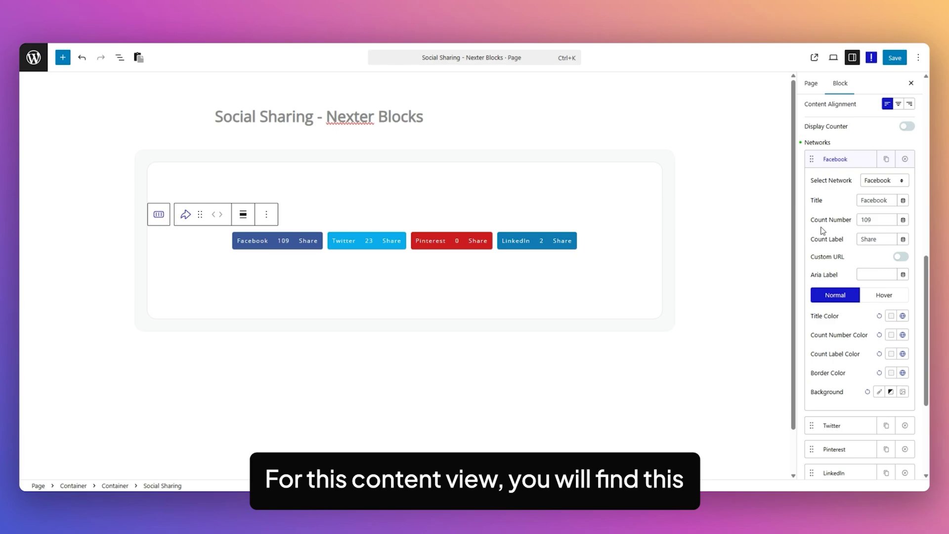
double_click(867, 220)
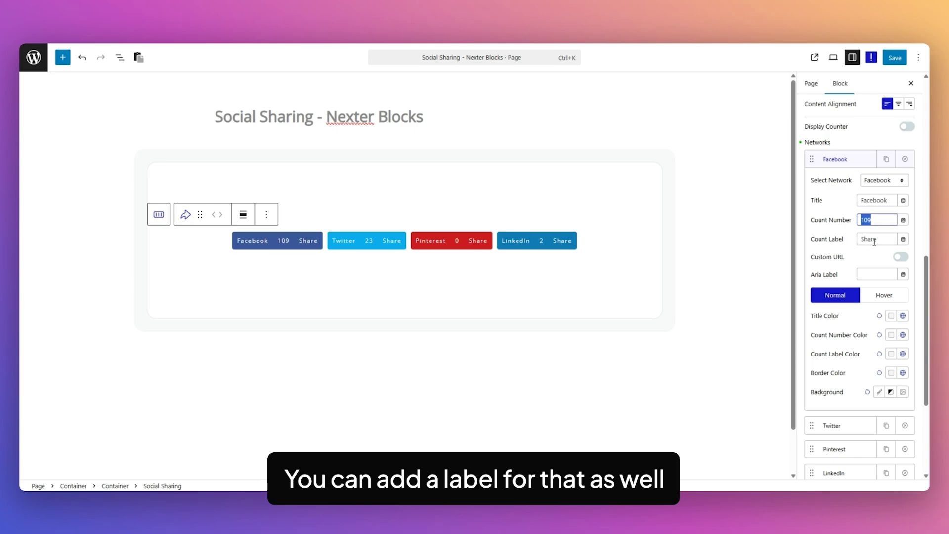
click(863, 257)
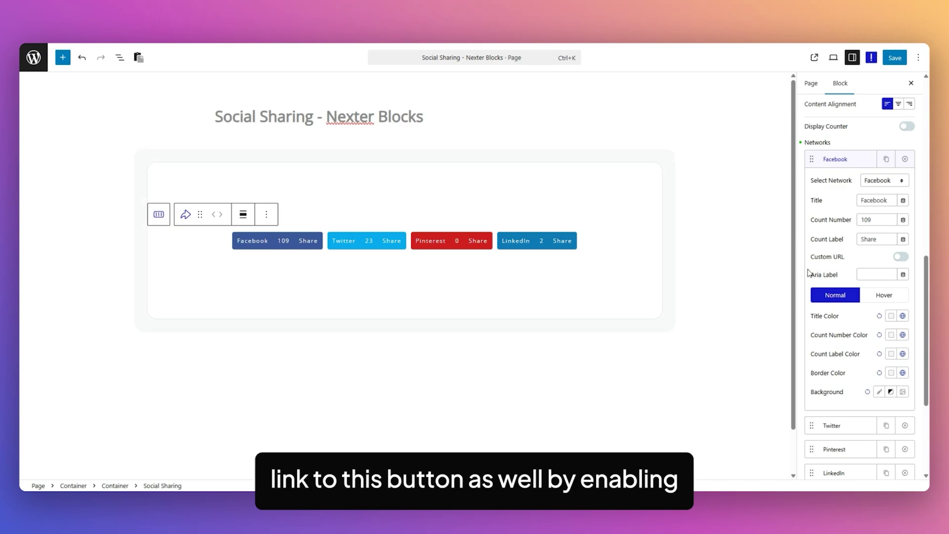
Try the Facebook button's custom URL option and review its title, count, border and background colour settings.
click(902, 257)
click(849, 286)
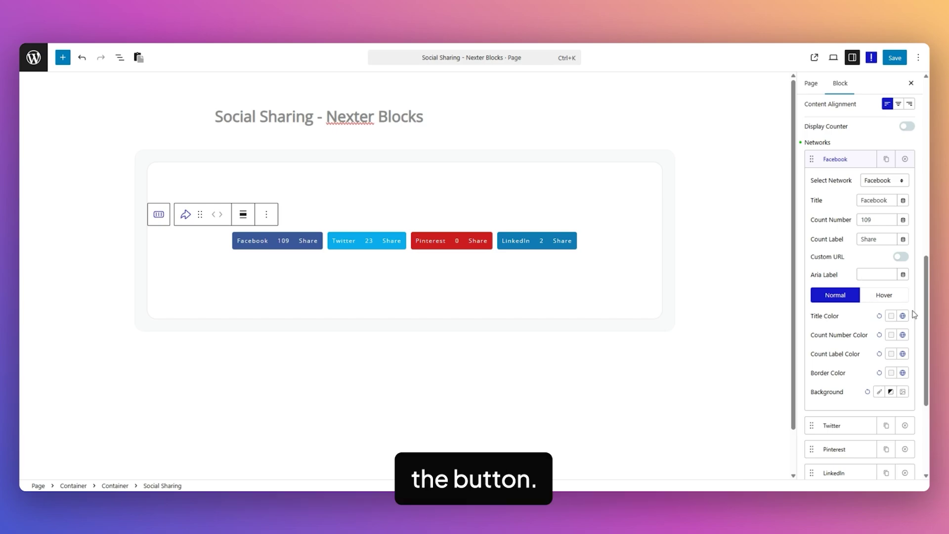
scroll(840, 277, down, 1)
scroll(843, 272, up, 7)
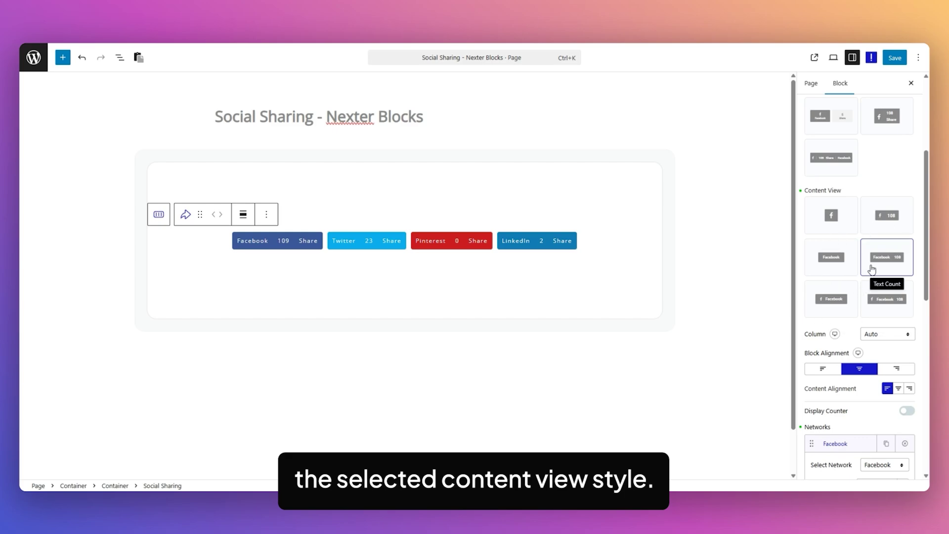
scroll(841, 232, down, 8)
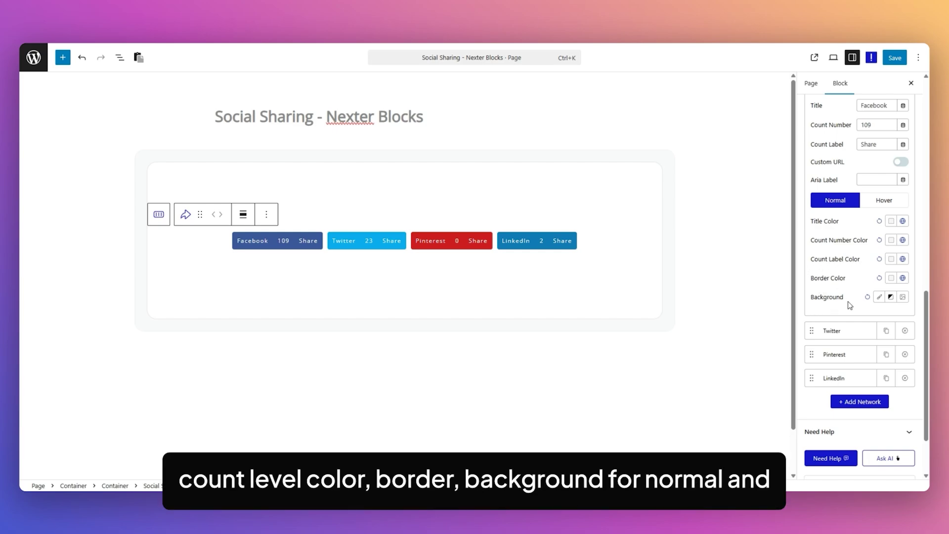
scroll(841, 321, down, 2)
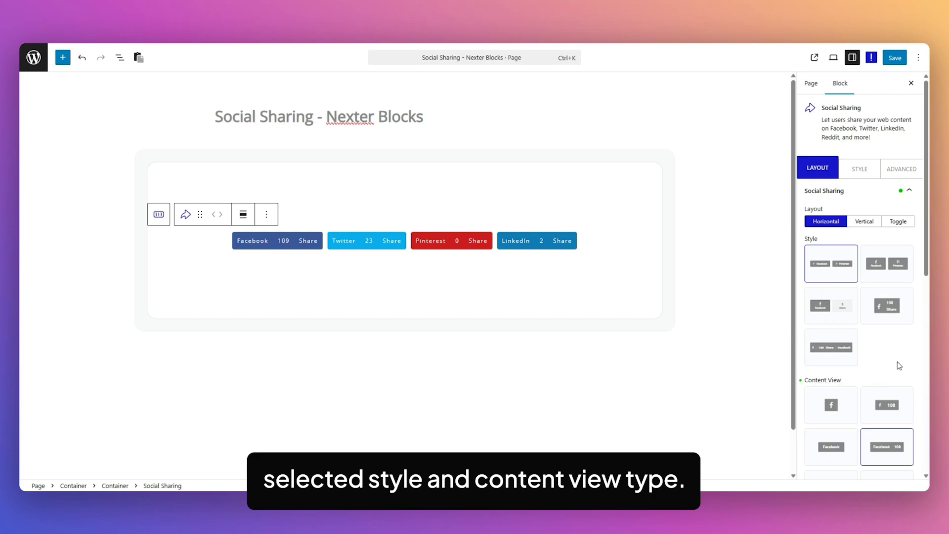
Enable custom typography for the share button titles and view the global typography choices.
click(860, 168)
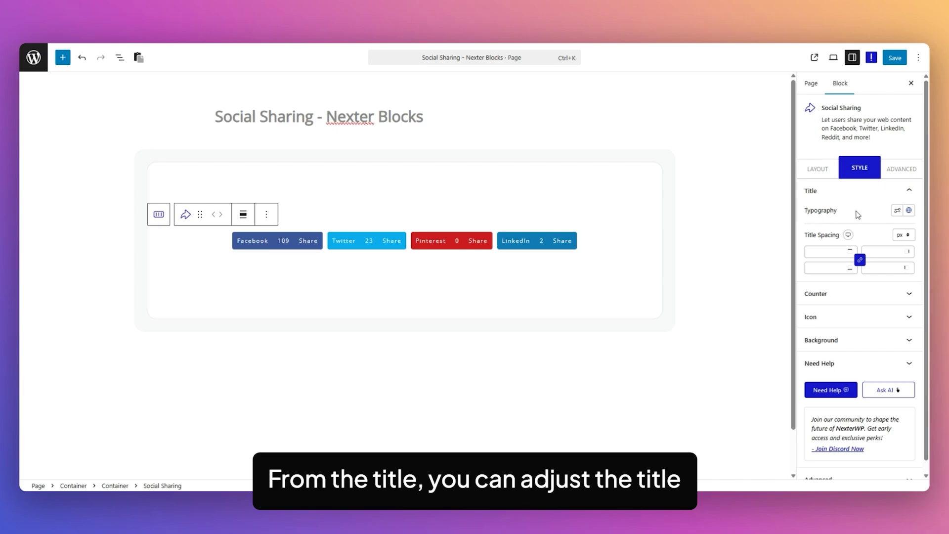
click(897, 211)
click(910, 210)
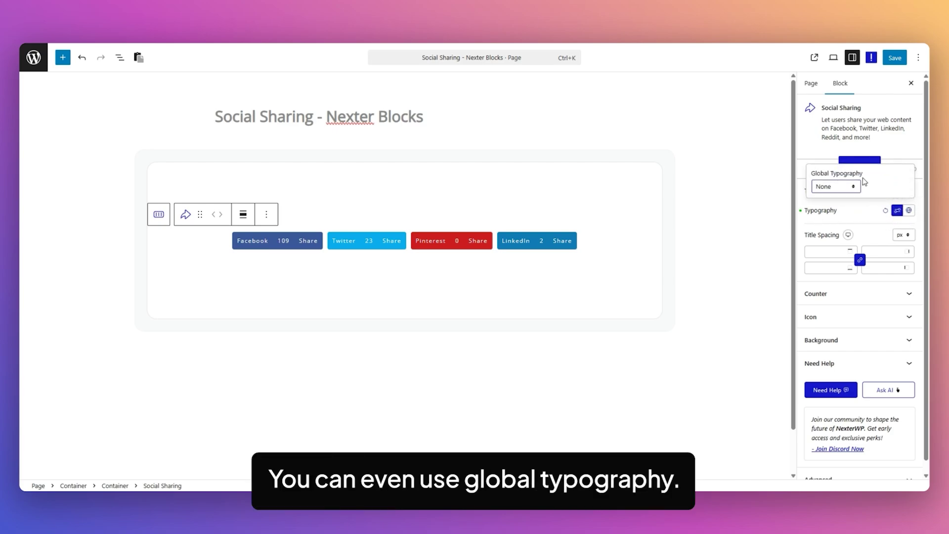
click(841, 186)
click(814, 245)
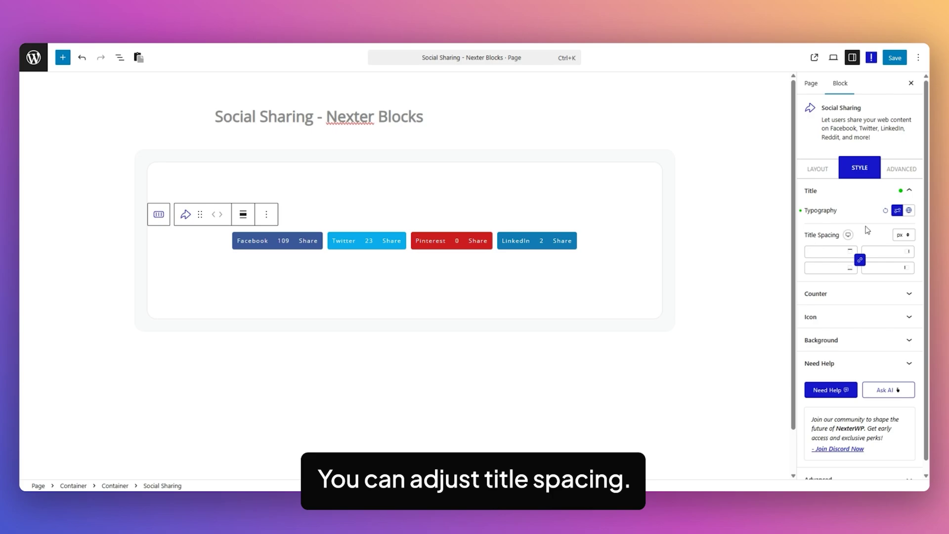
Examine the share buttons' counter, icon and background style settings.
click(849, 295)
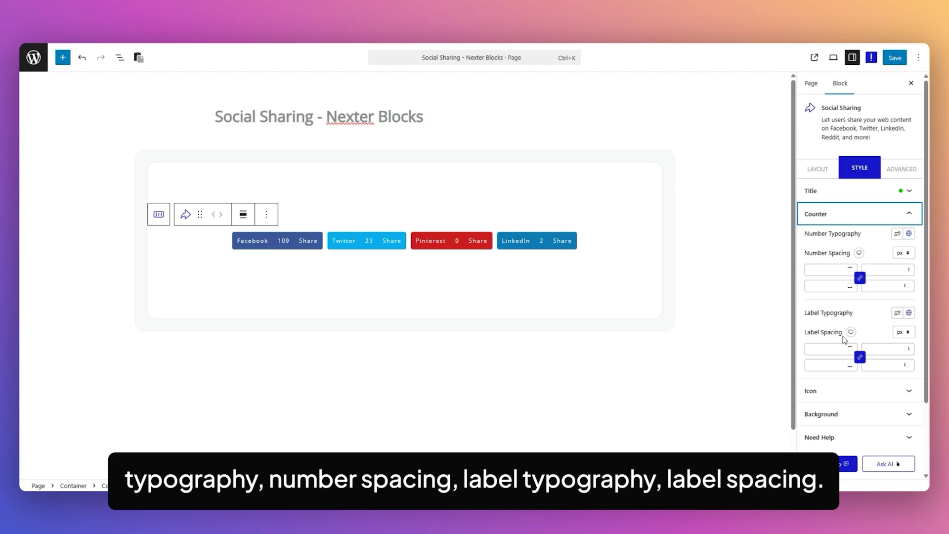
scroll(865, 277, down, 2)
click(862, 304)
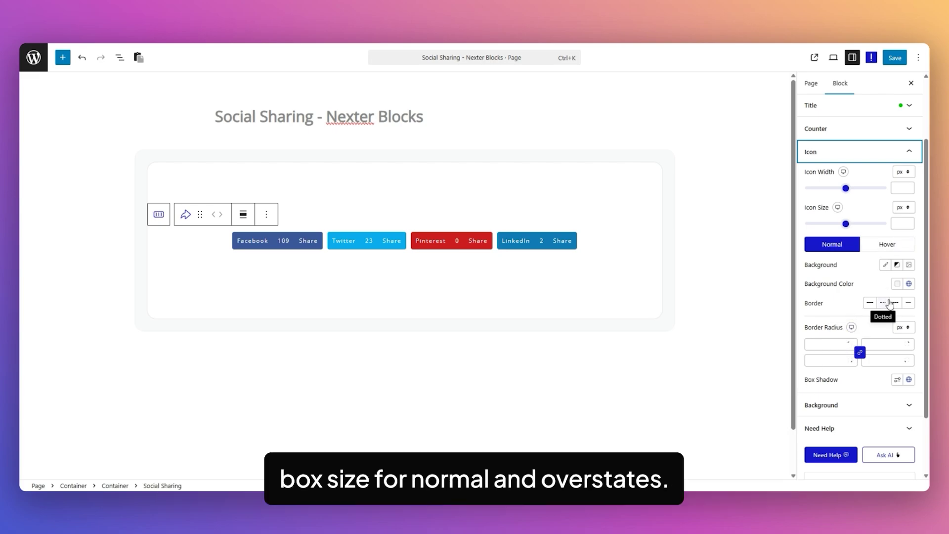
click(835, 405)
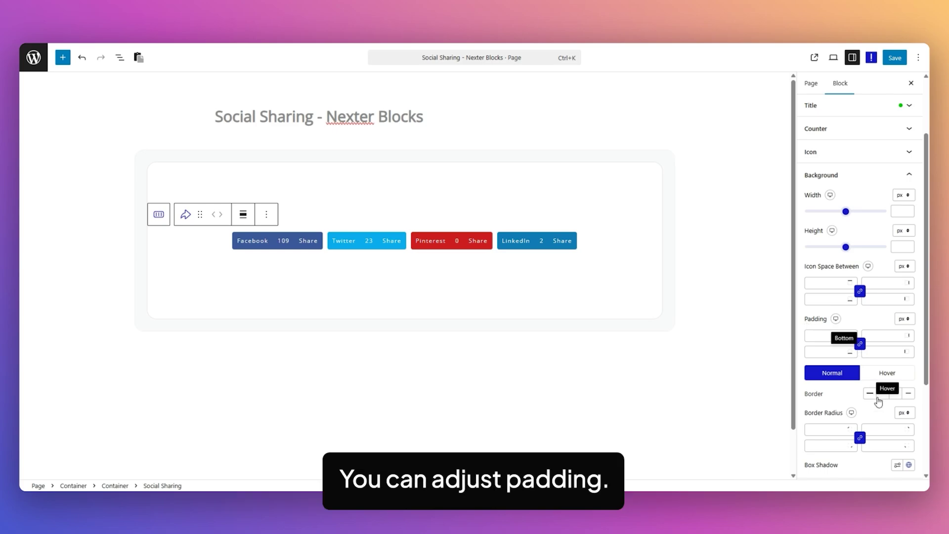
scroll(860, 376, down, 3)
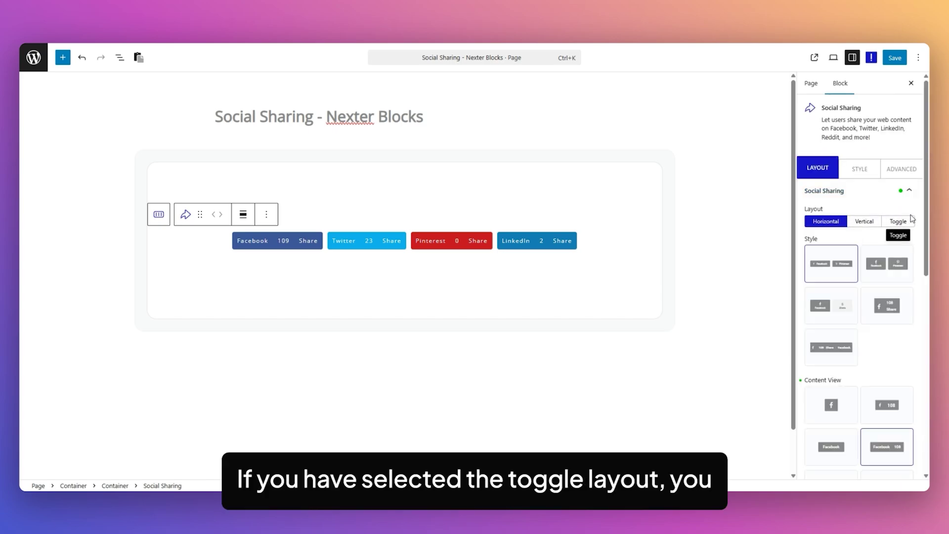
Switch the sharing block to the toggle layout and show the style settings for its toggle icon.
click(899, 221)
click(860, 177)
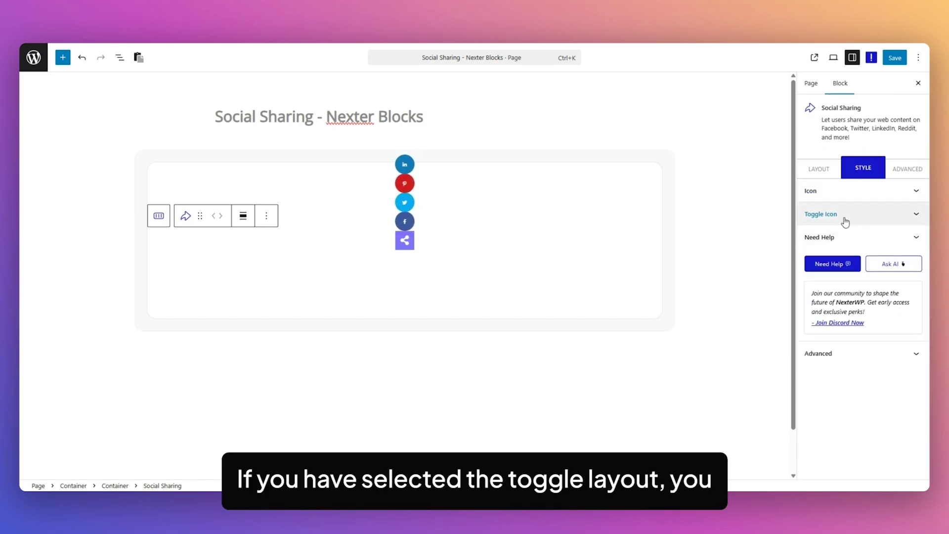
click(862, 214)
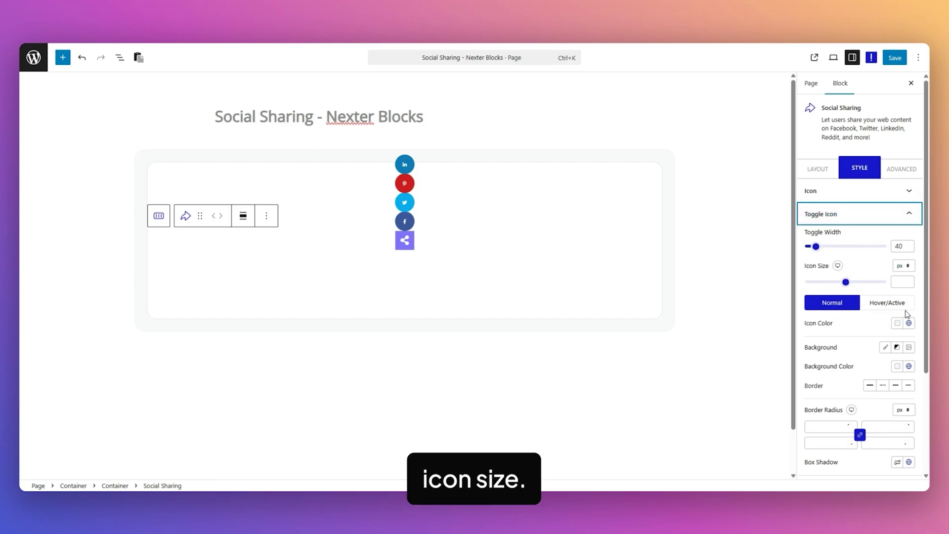
scroll(907, 314, down, 2)
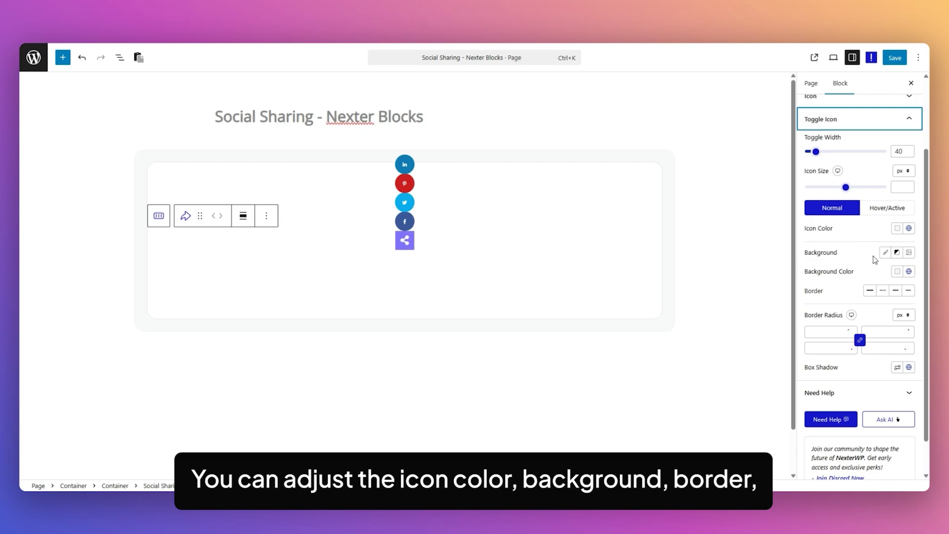